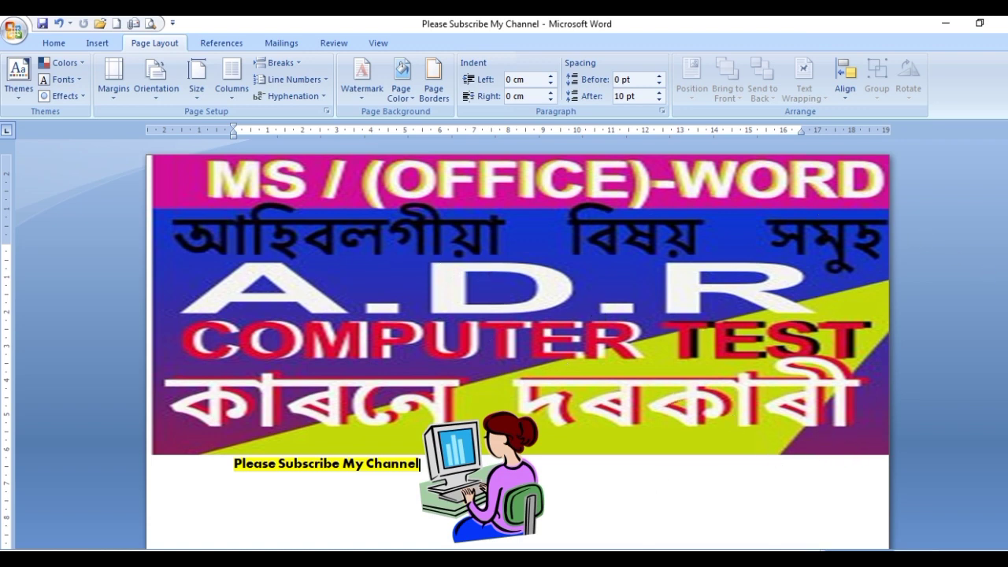
# Step: Preview the Margins presets and close them without choosing one
pyautogui.scroll(-8, 517, 341)
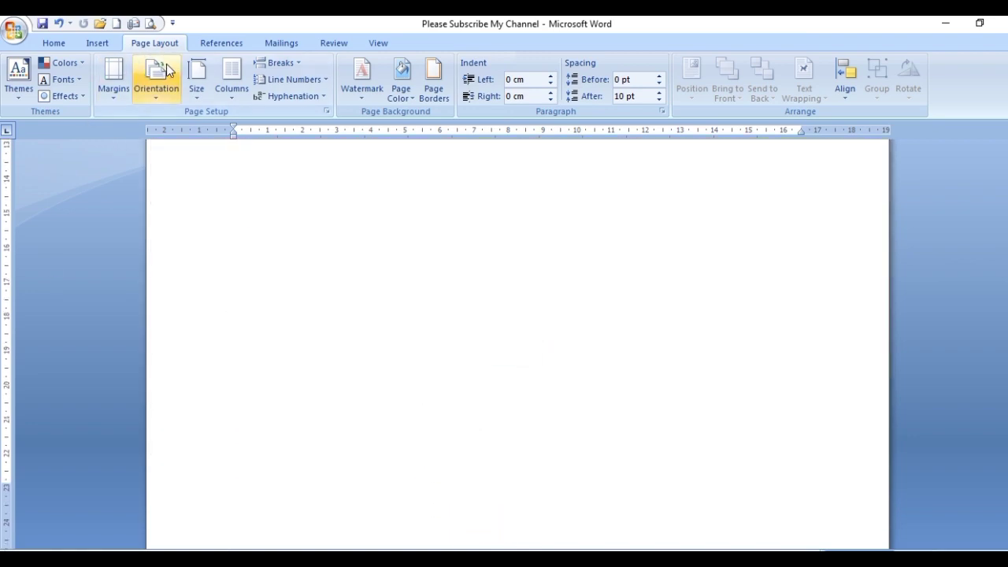
pyautogui.click(114, 99)
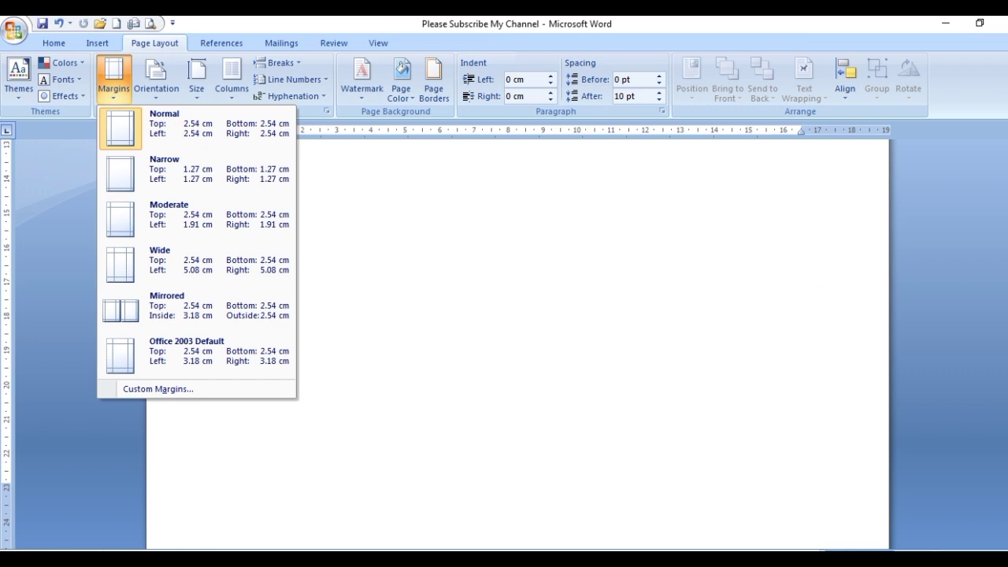
pyautogui.press('Escape')
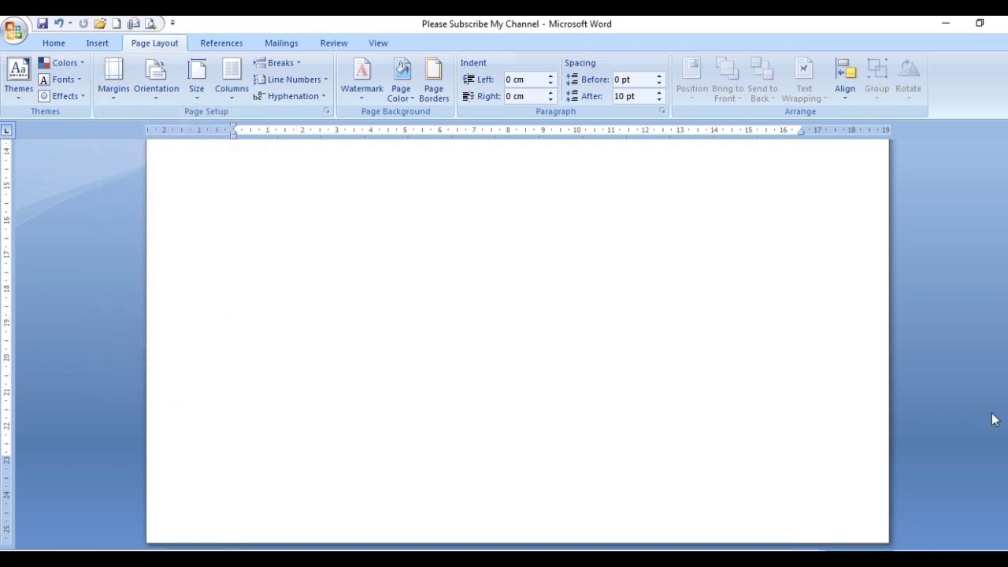
pyautogui.scroll(2, 880, 412)
pyautogui.scroll(2, 779, 397)
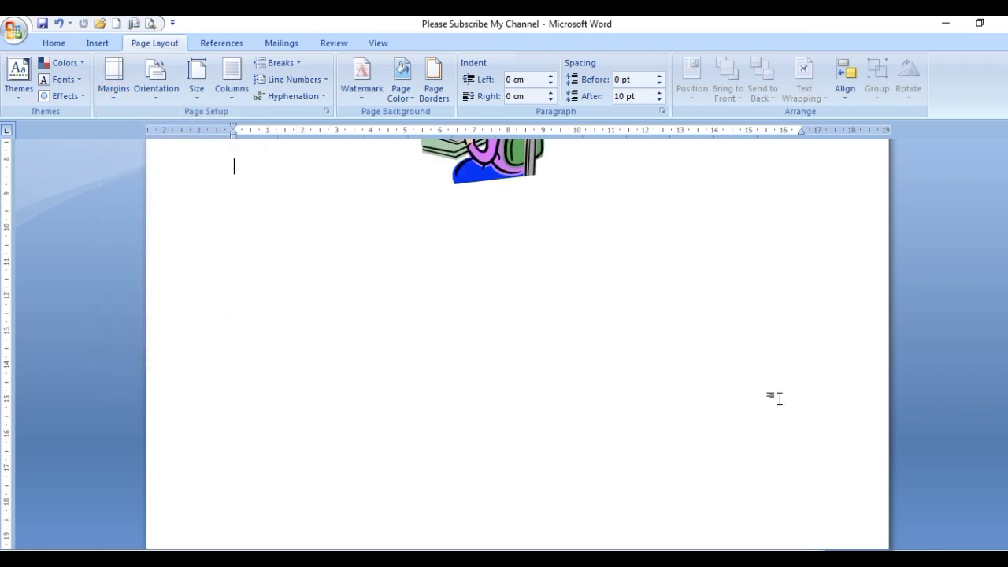
# Step: Add empty lines below the clip art until a blank second page begins
pyautogui.press('Return')
pyautogui.press('Return')
pyautogui.press('Return')
pyautogui.press('Return')
pyautogui.press('Return')
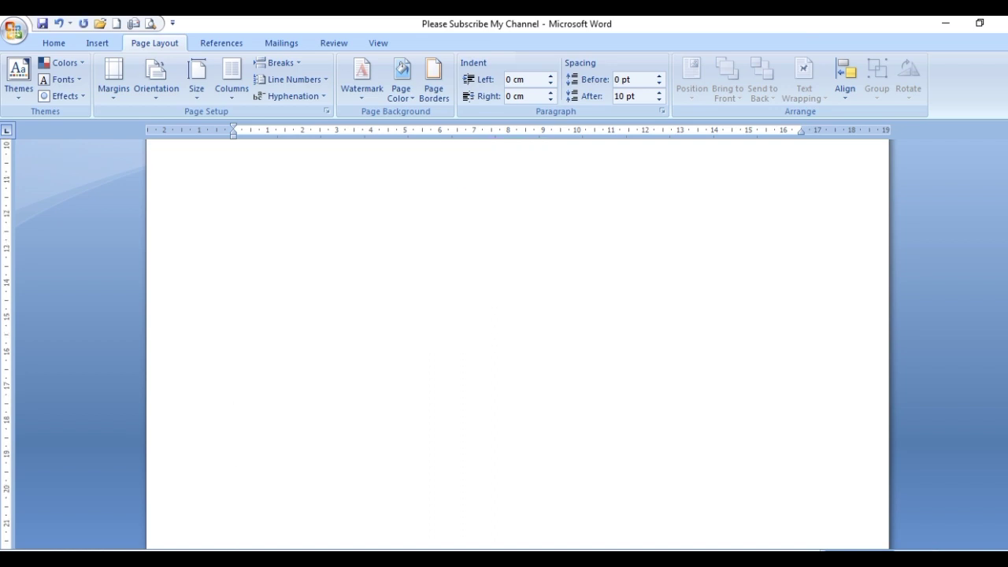
pyautogui.press('Return')
pyautogui.press('Return')
pyautogui.press('Return')
pyautogui.press('Return')
pyautogui.press('Return')
pyautogui.press('Return')
pyautogui.press('Return')
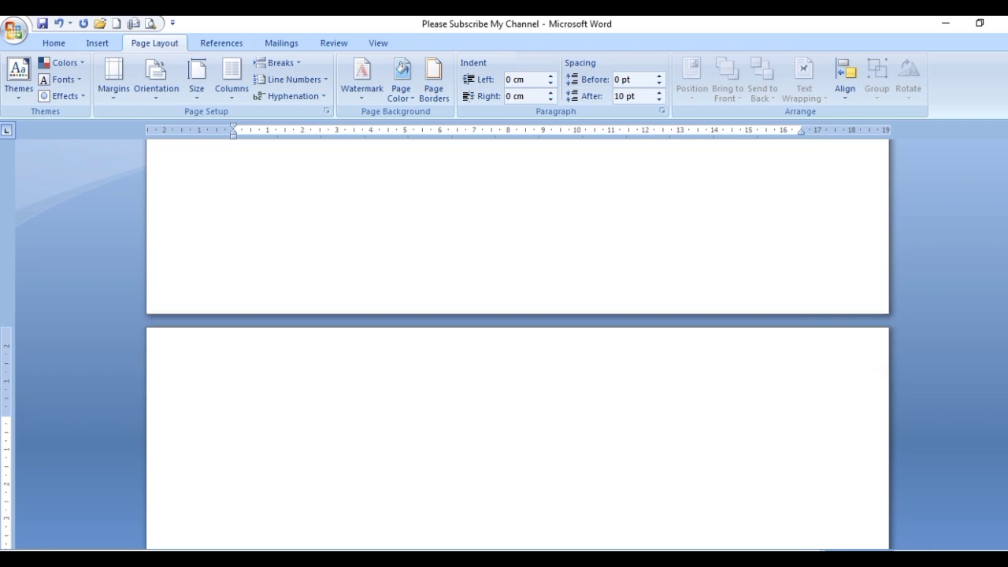
pyautogui.press('Return')
pyautogui.press('Return')
pyautogui.press('Return')
pyautogui.press('Return')
pyautogui.press('Return')
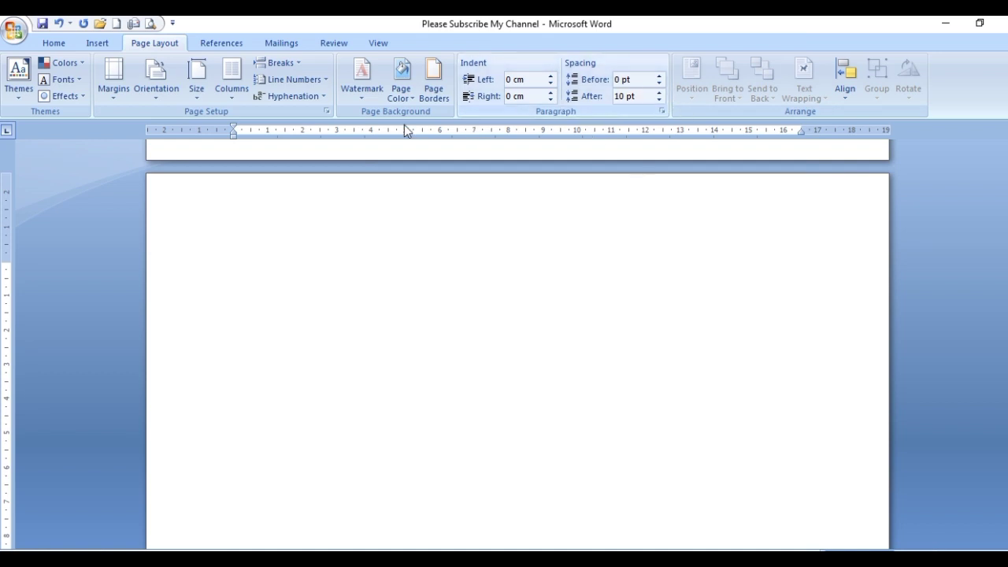
pyautogui.click(114, 97)
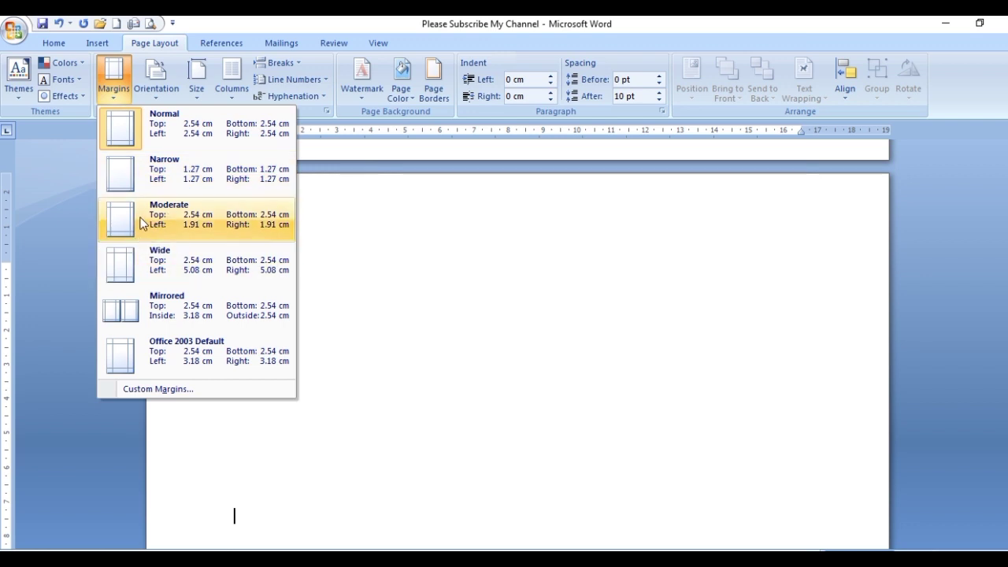
# Step: Apply Narrow margins and insert three sample paragraphs with =rand(3)
pyautogui.click(128, 174)
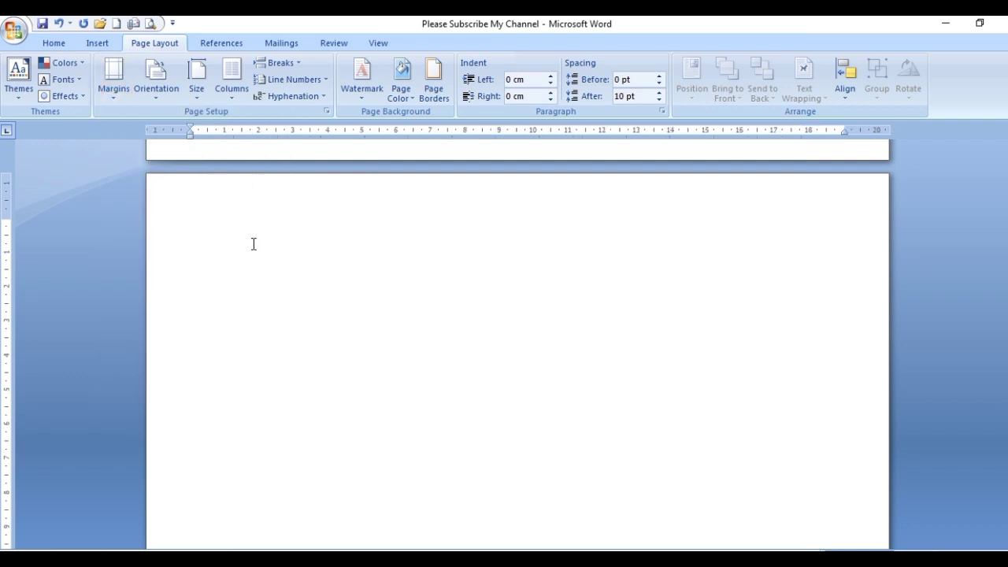
pyautogui.write('=')
pyautogui.write('(r')
pyautogui.write('an')
pyautogui.press('BackSpace')
pyautogui.press('BackSpace')
pyautogui.press('BackSpace')
pyautogui.press('BackSpace')
pyautogui.write('ran')
pyautogui.write('d')
pyautogui.write('(3)')
pyautogui.press('Return')
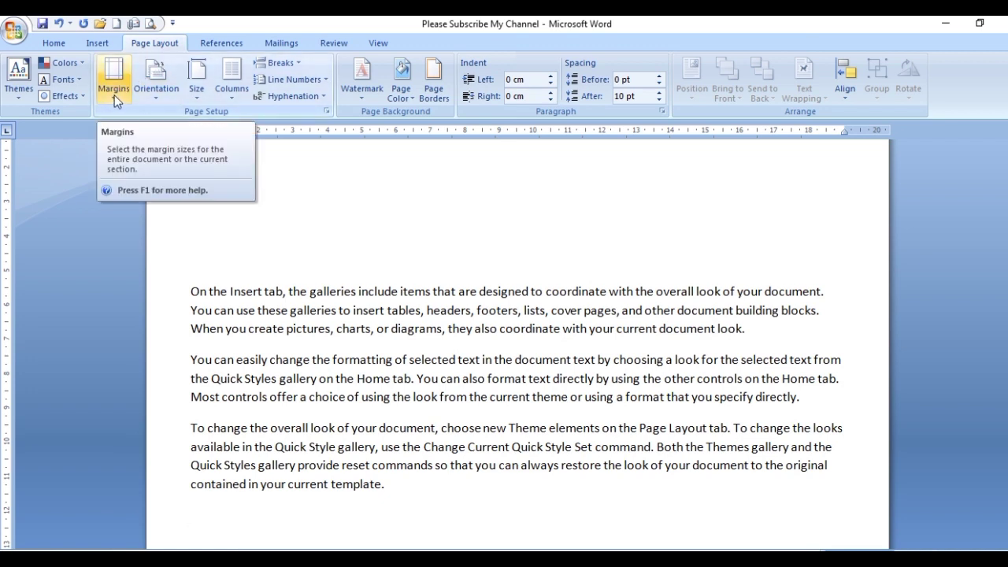
# Step: Place the insertion point in the top paragraph and apply Wide margins
pyautogui.click(253, 238)
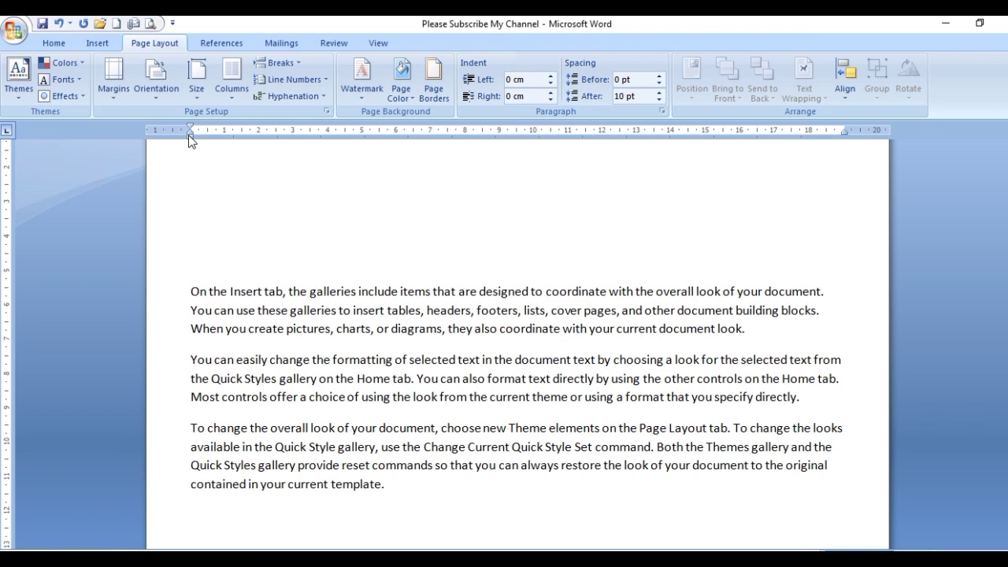
pyautogui.moveTo(188, 135); pyautogui.dragTo(188, 135)
pyautogui.moveTo(844, 134); pyautogui.dragTo(846, 138)
pyautogui.click(111, 97)
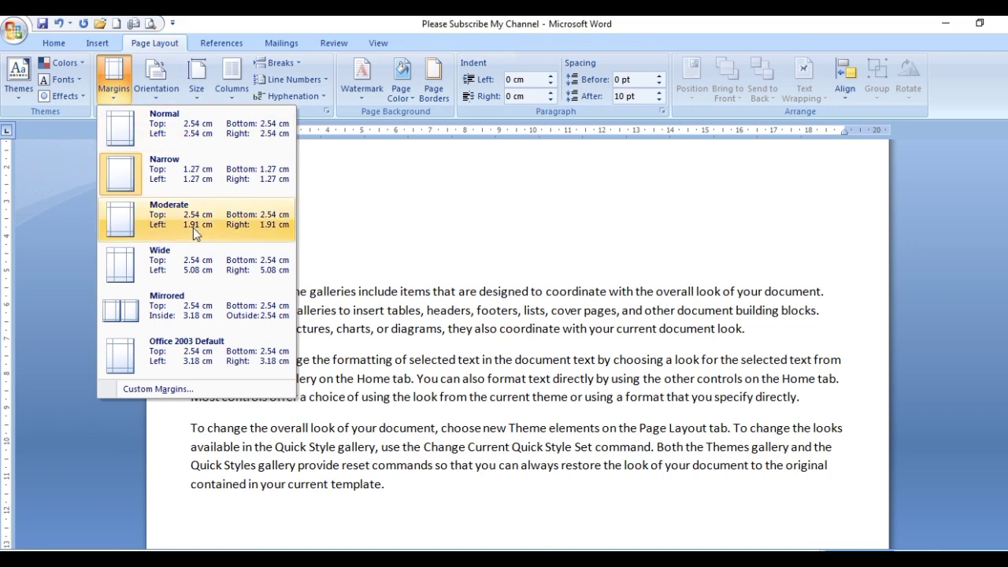
pyautogui.click(143, 264)
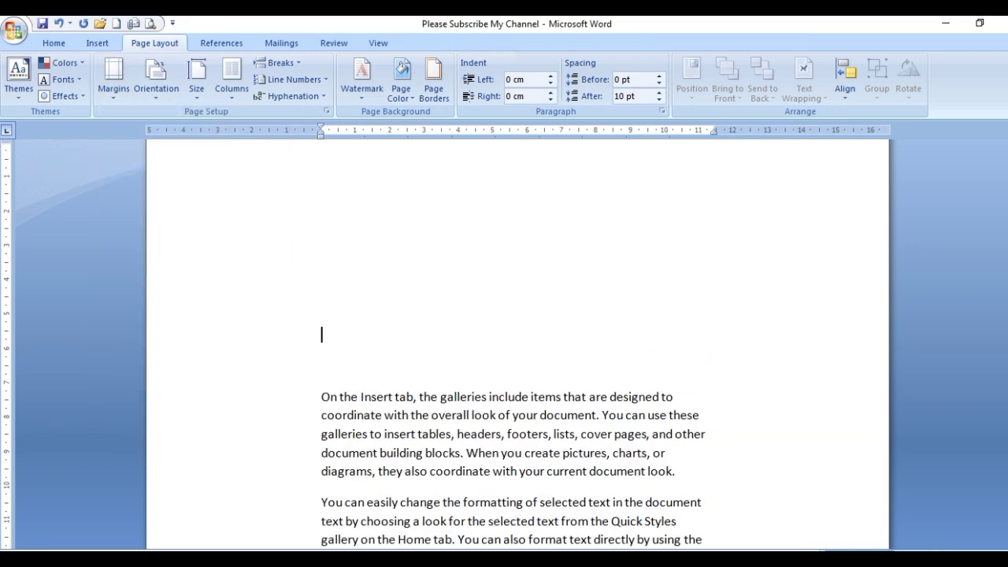
# Step: Check the wide-margin layout, then switch to Normal 2.54 cm margins
pyautogui.scroll(-1, 504, 346)
pyautogui.scroll(-1, 504, 347)
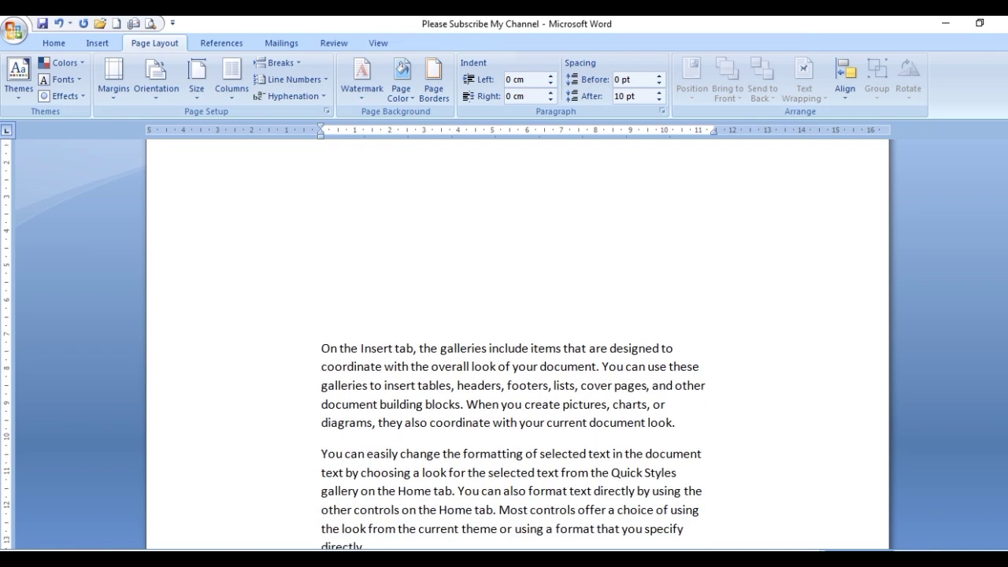
pyautogui.scroll(-1, 504, 346)
pyautogui.scroll(-1, 504, 346)
pyautogui.scroll(-1, 504, 347)
pyautogui.scroll(-1, 504, 347)
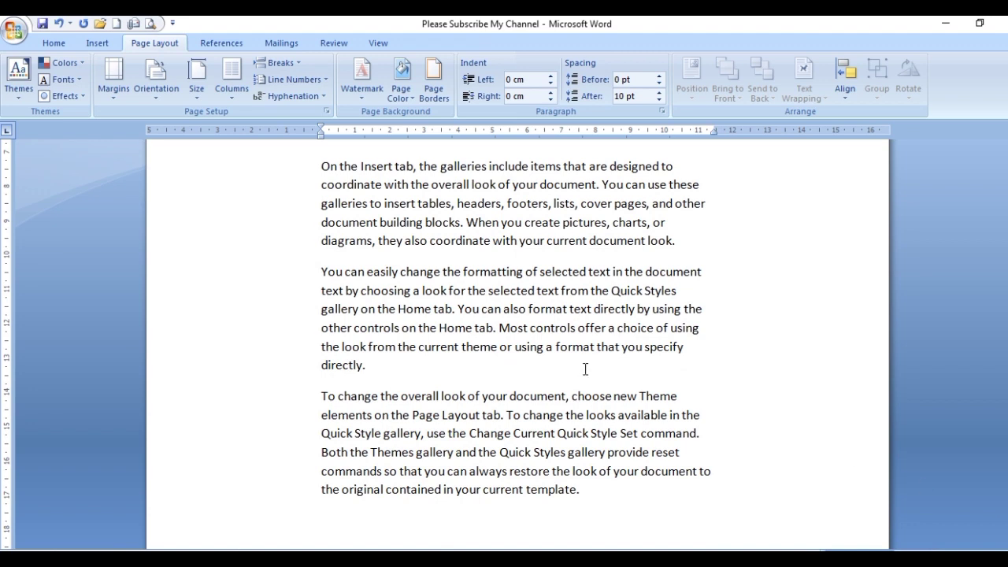
pyautogui.click(113, 81)
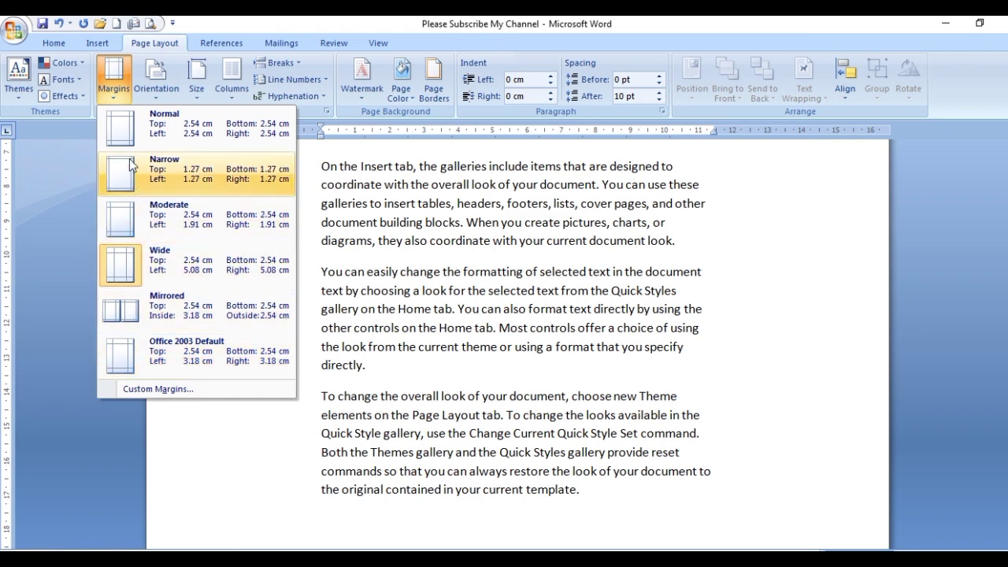
pyautogui.click(122, 128)
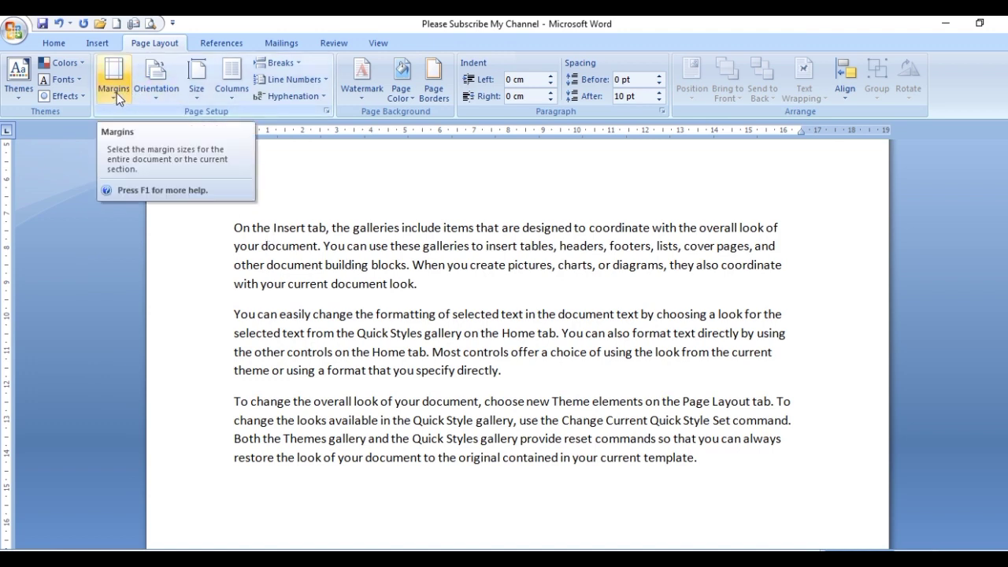
pyautogui.click(156, 97)
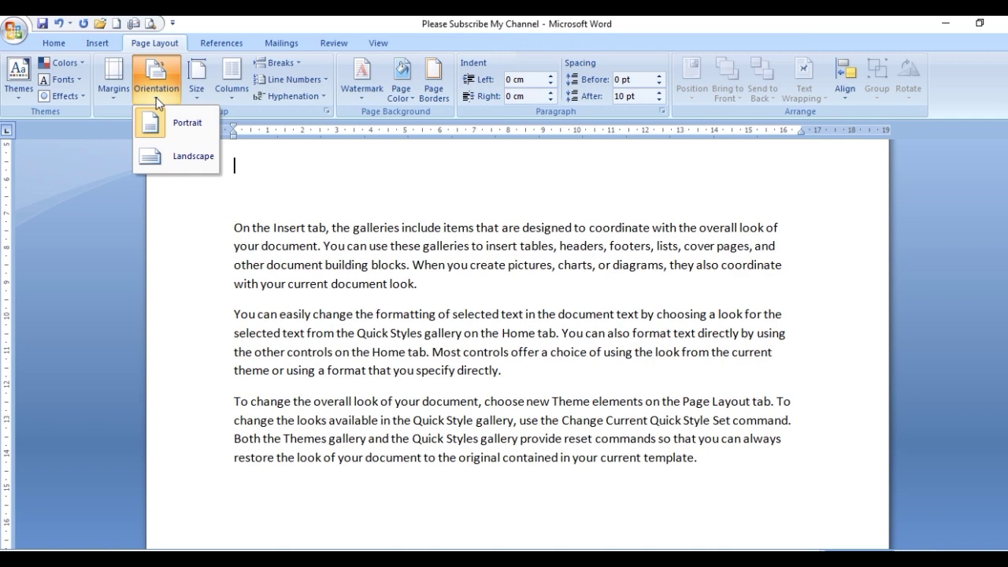
pyautogui.click(180, 160)
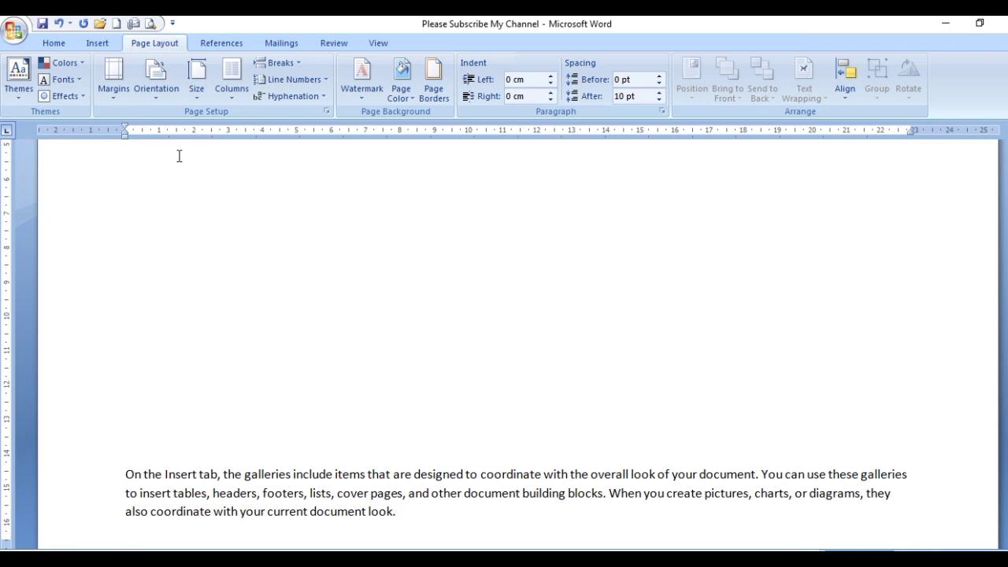
pyautogui.click(157, 96)
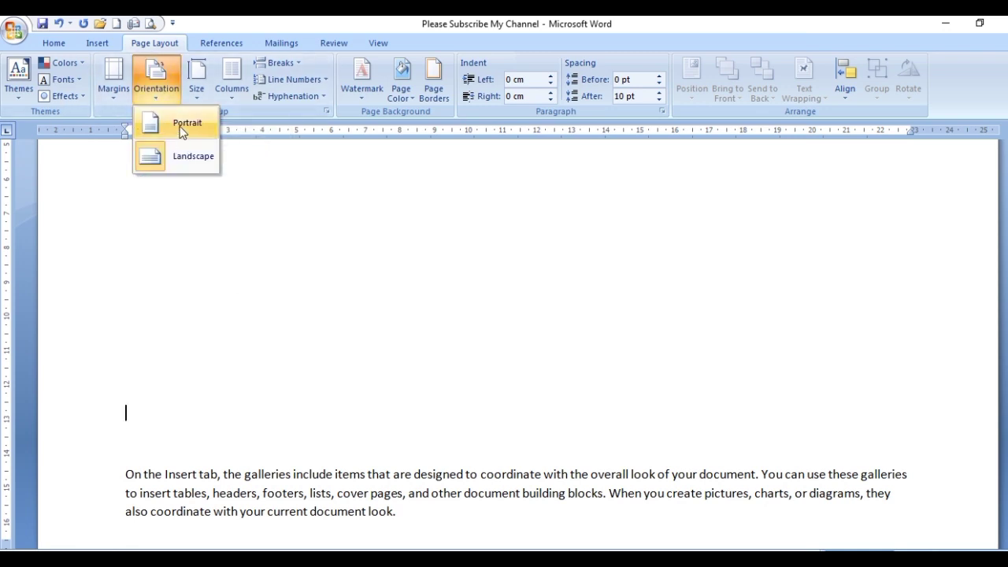
pyautogui.click(180, 124)
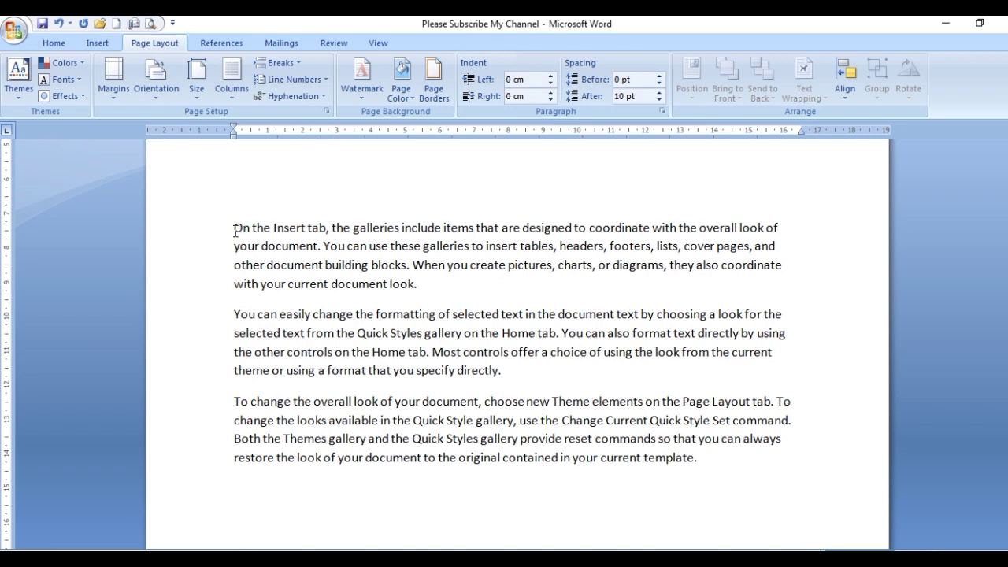
# Step: Glance at the Size and Columns lists, then select all text with Ctrl+A
pyautogui.moveTo(234, 228)
pyautogui.mouseDown()
pyautogui.moveTo(426, 429)
pyautogui.moveTo(702, 471)
pyautogui.mouseUp()
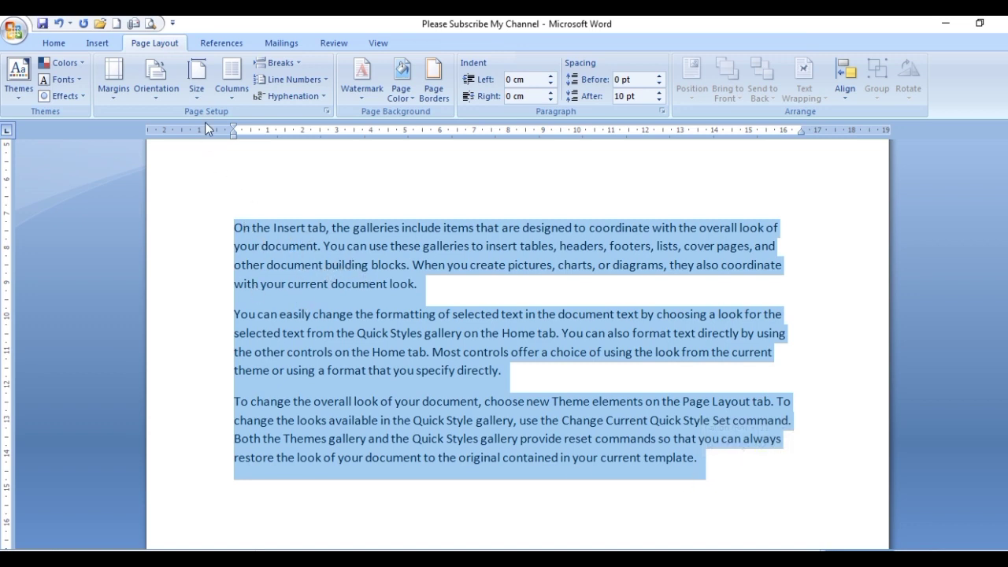
pyautogui.click(198, 96)
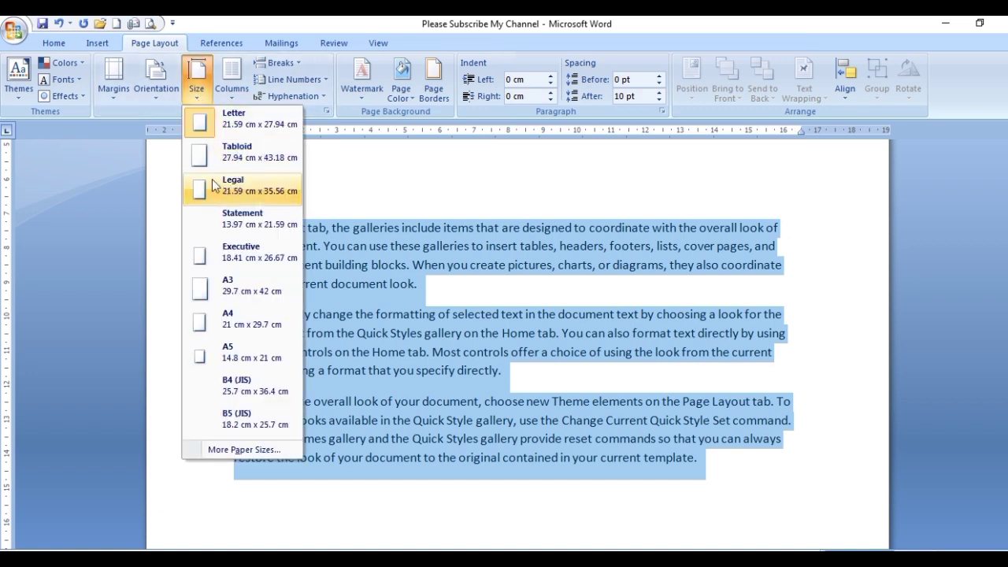
pyautogui.click(233, 96)
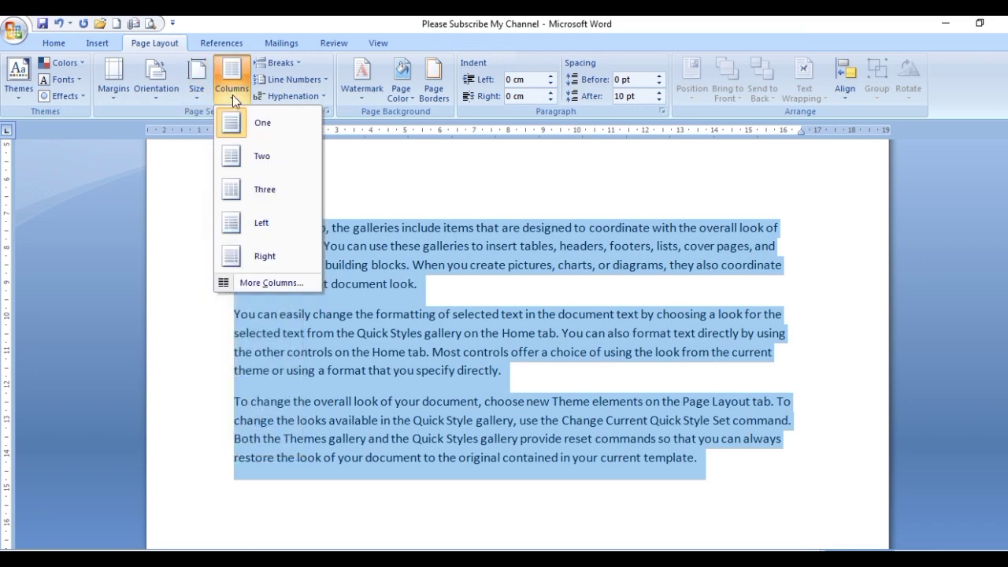
pyautogui.click(247, 222)
pyautogui.hotkey('ctrl', 'a')
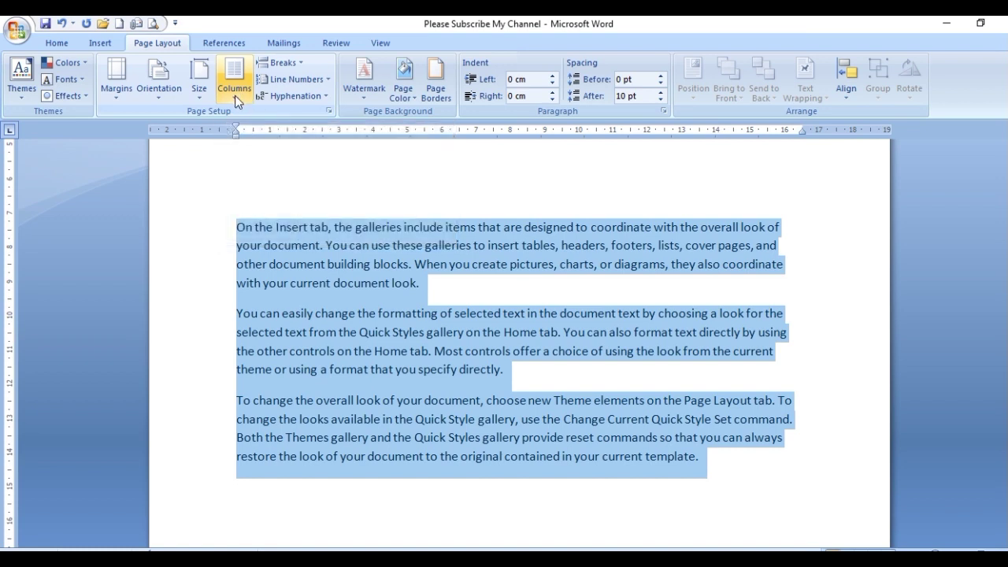
pyautogui.click(234, 93)
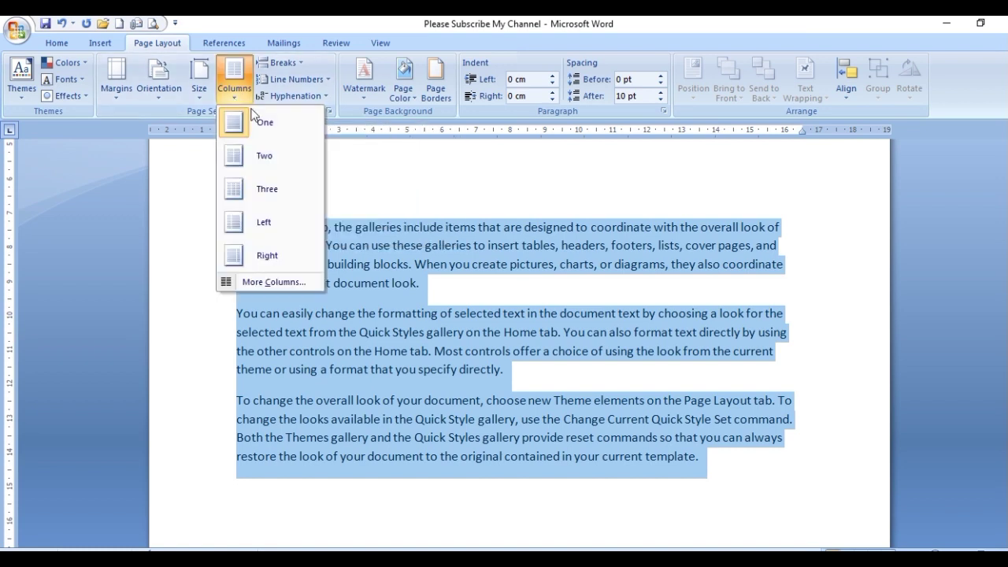
pyautogui.click(275, 188)
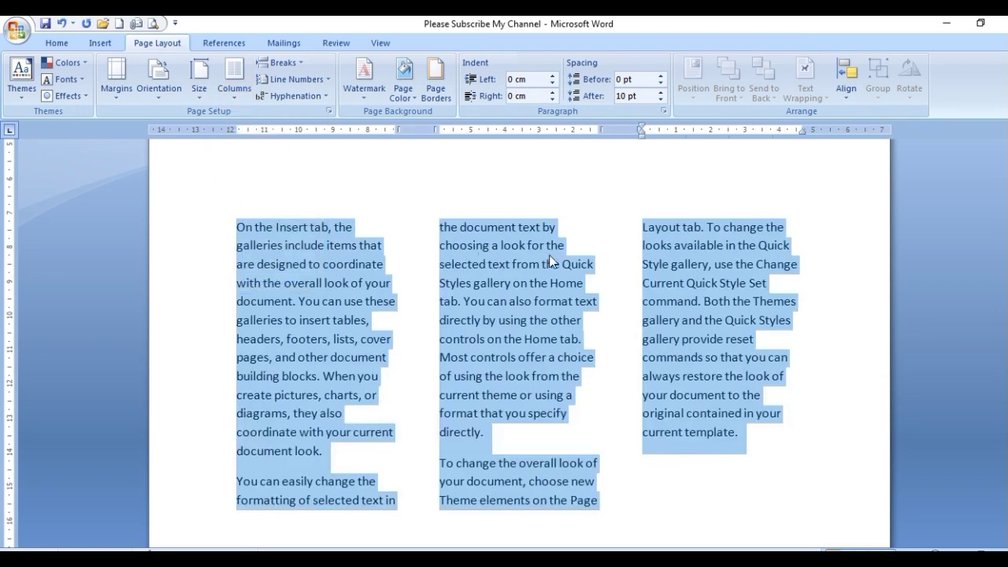
pyautogui.click(602, 266)
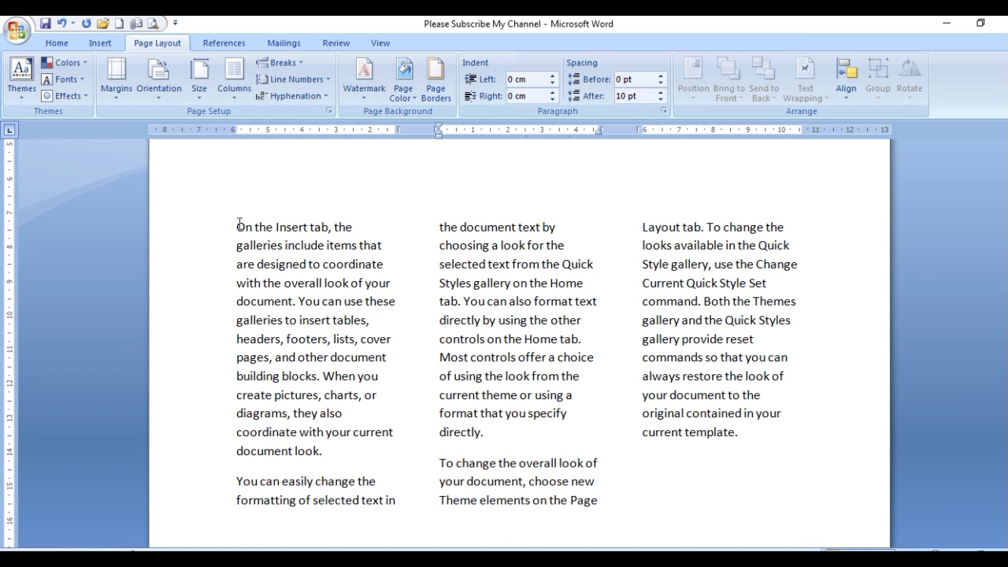
# Step: Select all text and, in More Columns, turn on Line between with 3 columns
pyautogui.moveTo(238, 224); pyautogui.dragTo(734, 491)
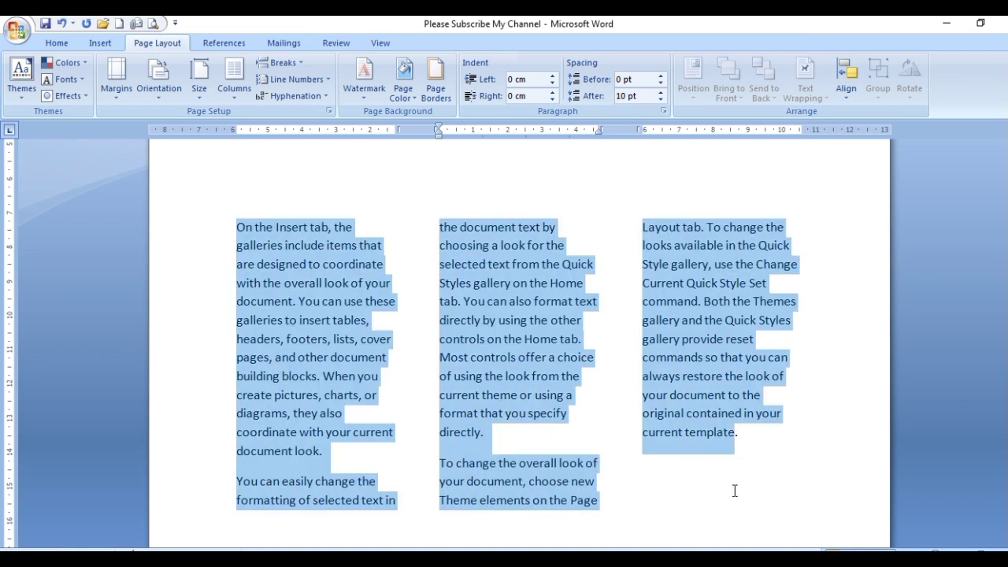
pyautogui.click(234, 95)
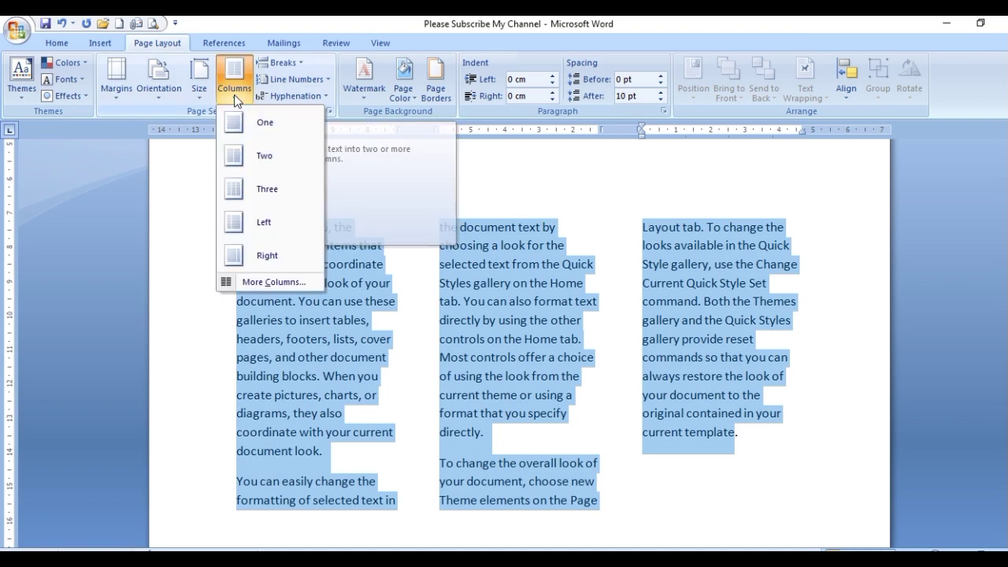
pyautogui.click(252, 284)
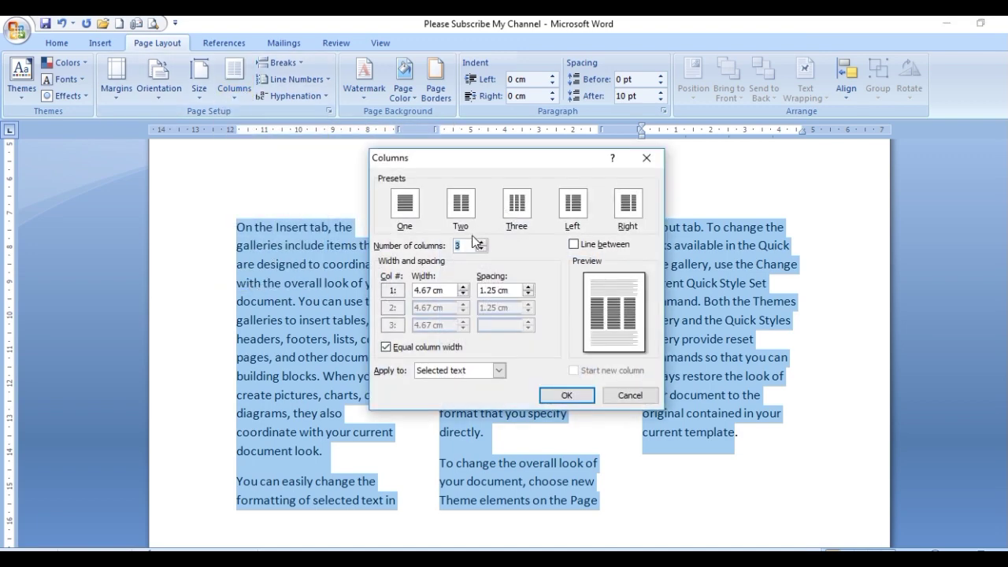
pyautogui.click(574, 245)
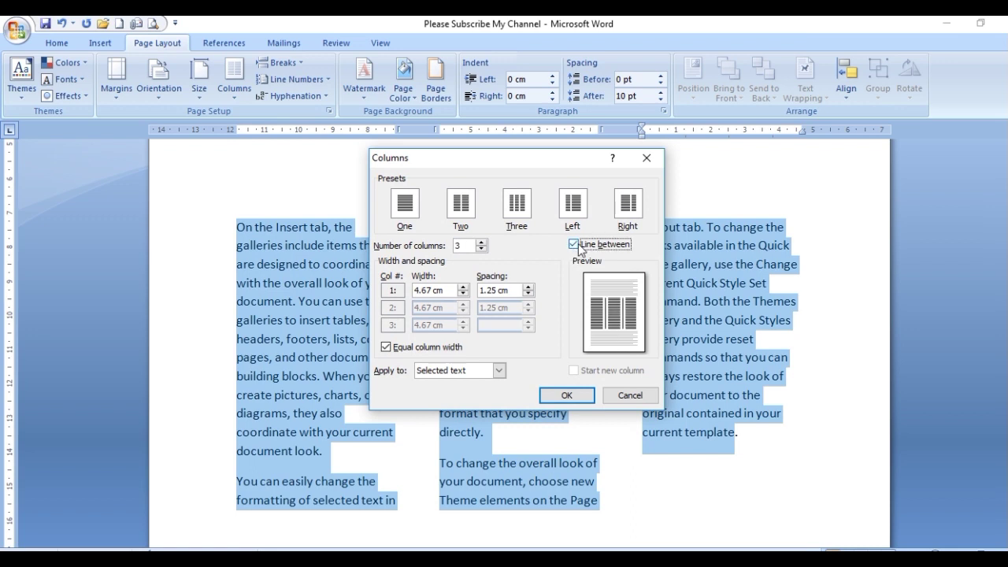
pyautogui.click(482, 242)
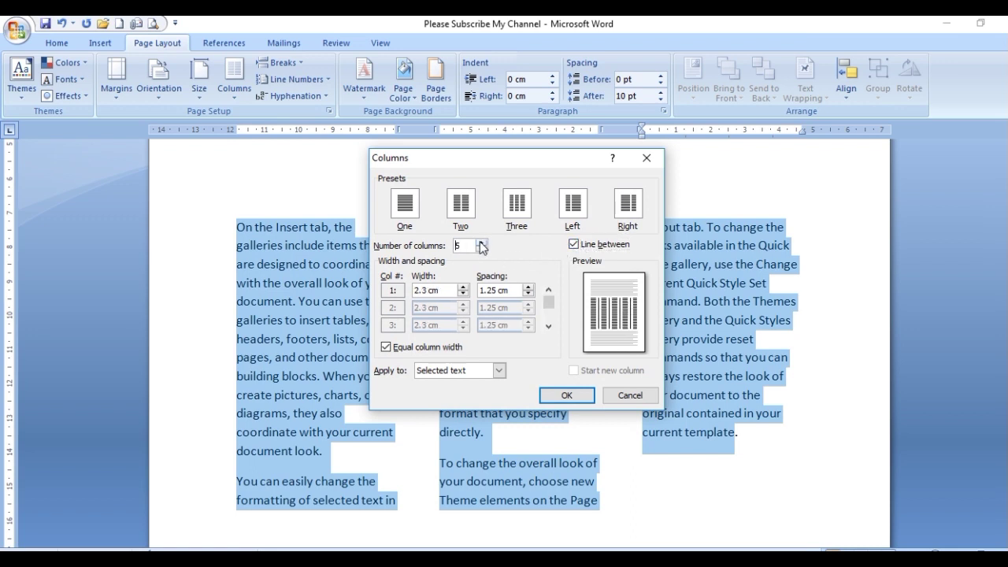
pyautogui.click(482, 242)
pyautogui.click(482, 242)
pyautogui.click(482, 243)
pyautogui.click(482, 249)
pyautogui.click(482, 249)
pyautogui.click(482, 250)
pyautogui.click(482, 250)
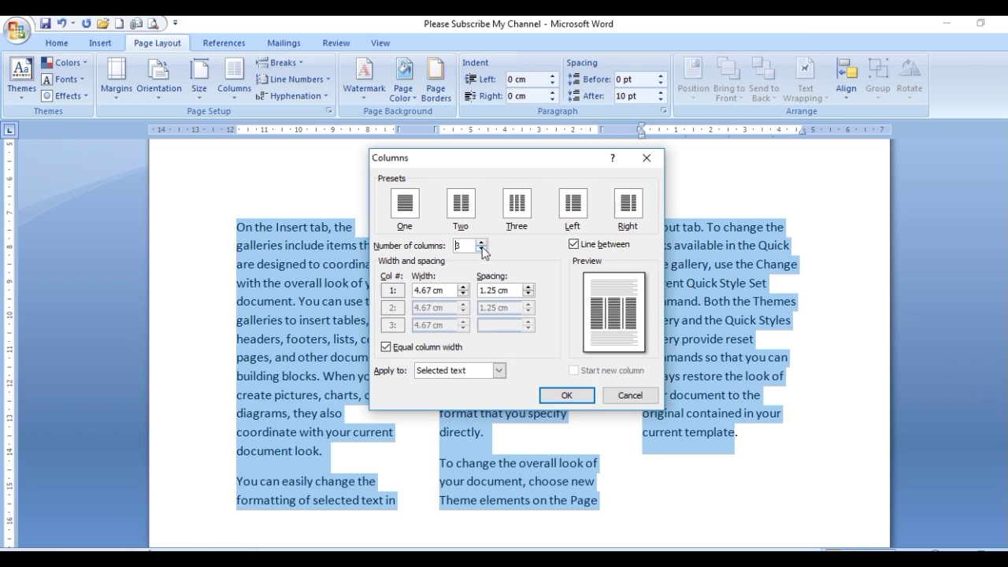
# Step: Set column spacing to 1.65 cm and width to 4.4 cm, and apply
pyautogui.click(528, 287)
pyautogui.click(529, 288)
pyautogui.click(528, 288)
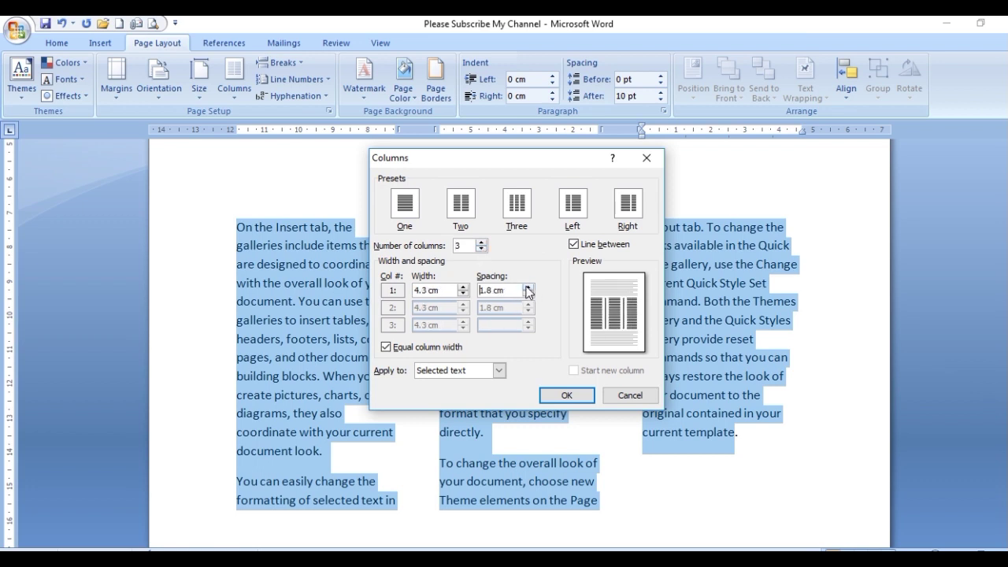
pyautogui.click(463, 288)
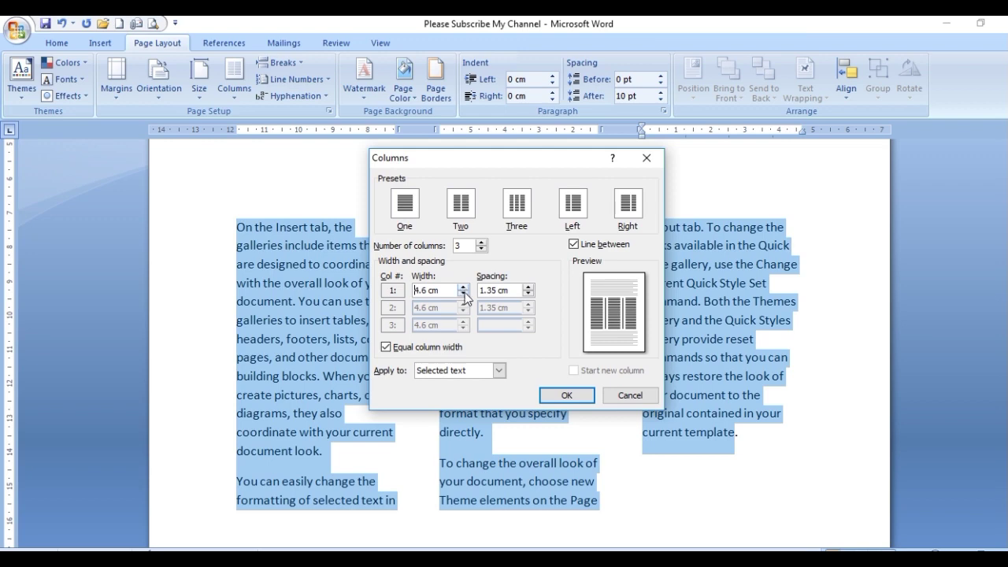
pyautogui.click(463, 288)
pyautogui.click(463, 294)
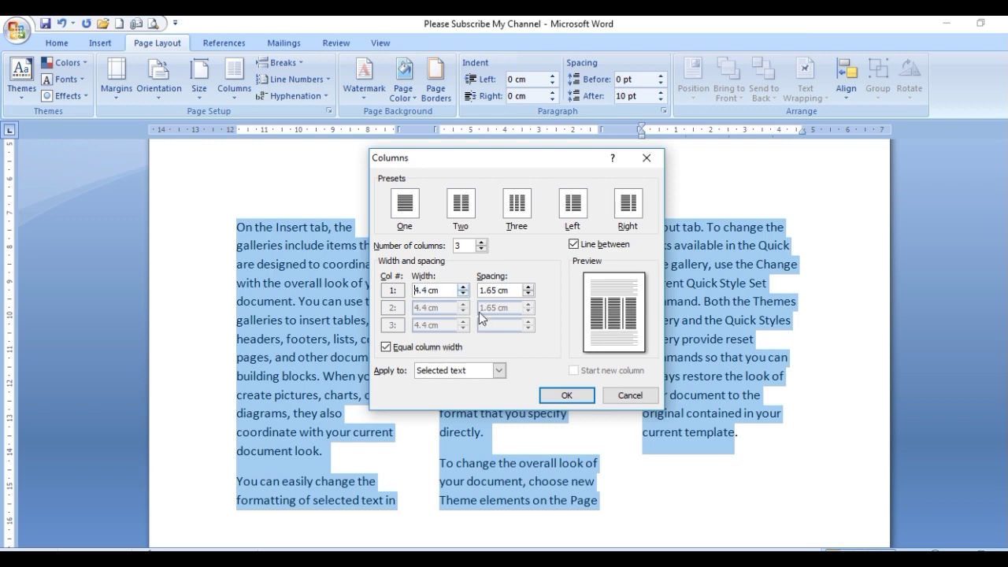
pyautogui.click(564, 396)
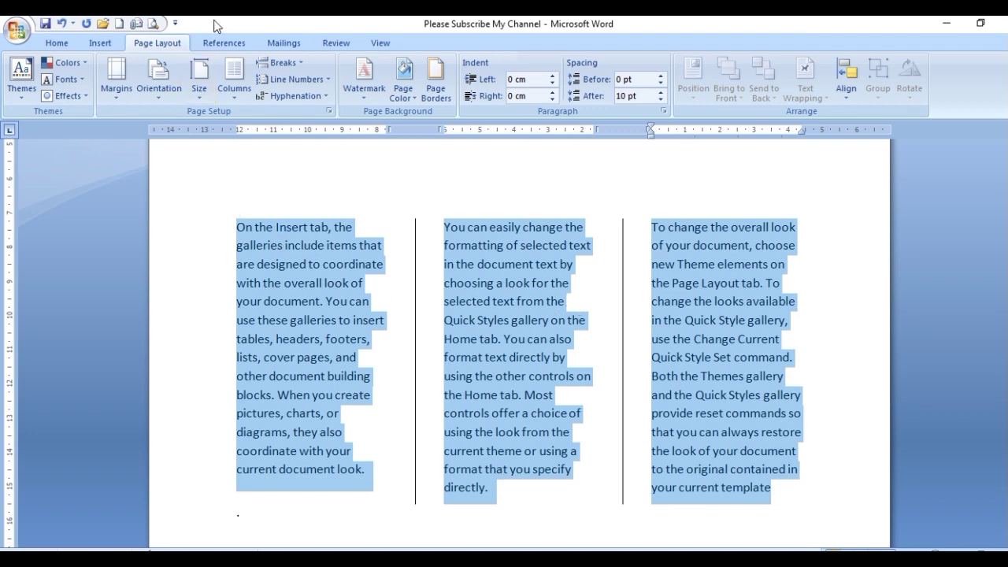
# Step: Set the columns back to One
pyautogui.click(234, 94)
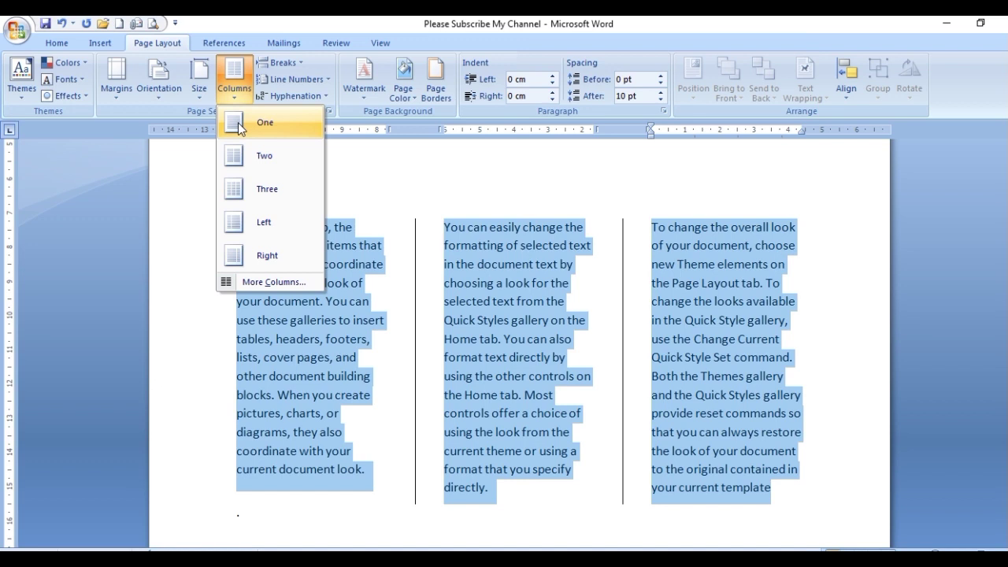
pyautogui.click(241, 126)
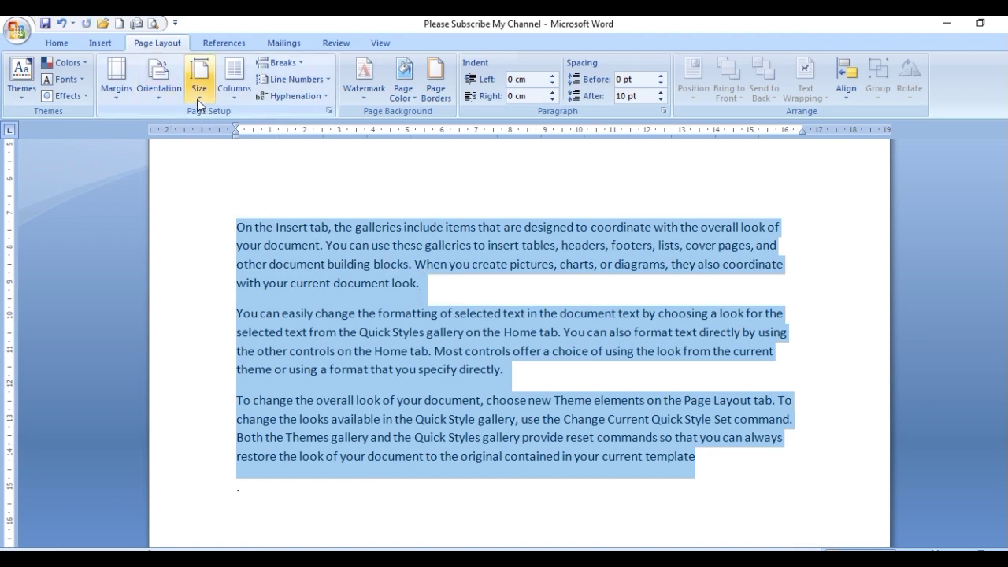
# Step: Try A3 paper size, then set the page to A4
pyautogui.click(197, 99)
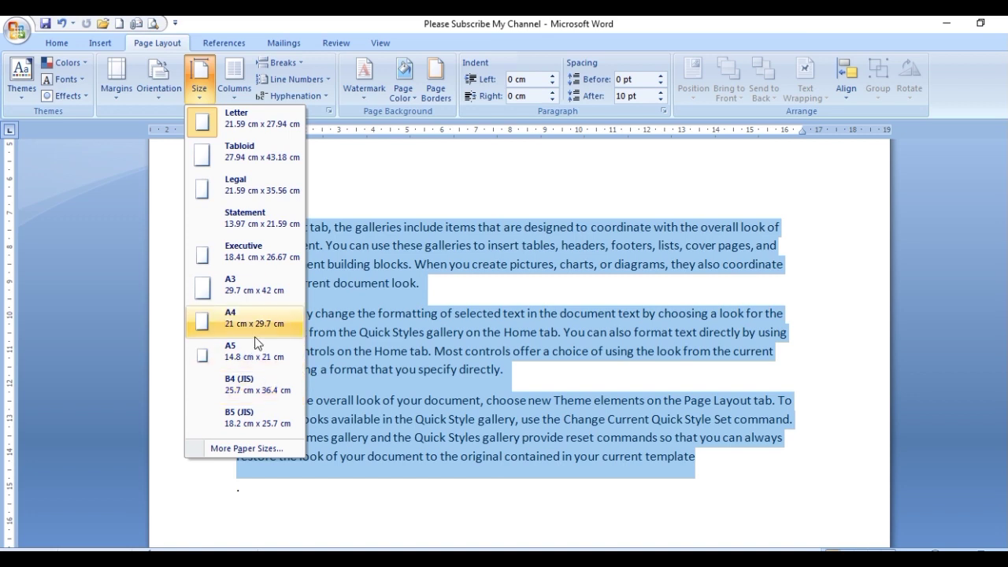
pyautogui.click(235, 289)
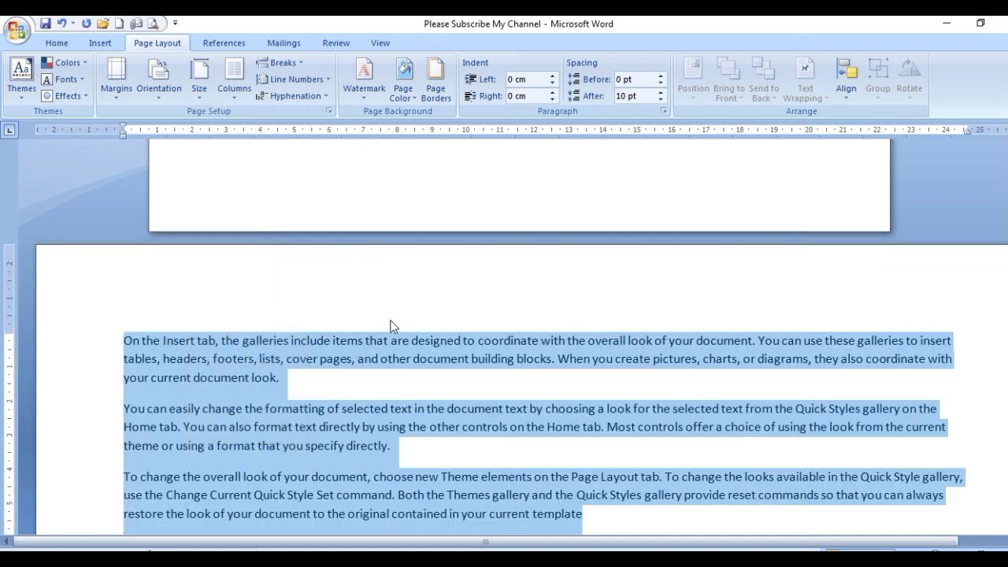
pyautogui.moveTo(1005, 307); pyautogui.dragTo(1005, 308)
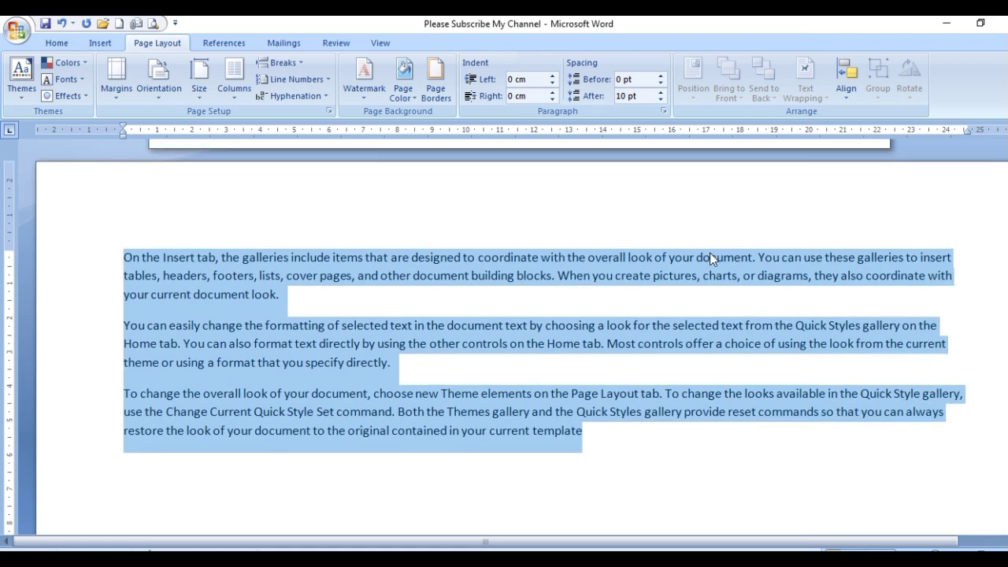
pyautogui.click(195, 93)
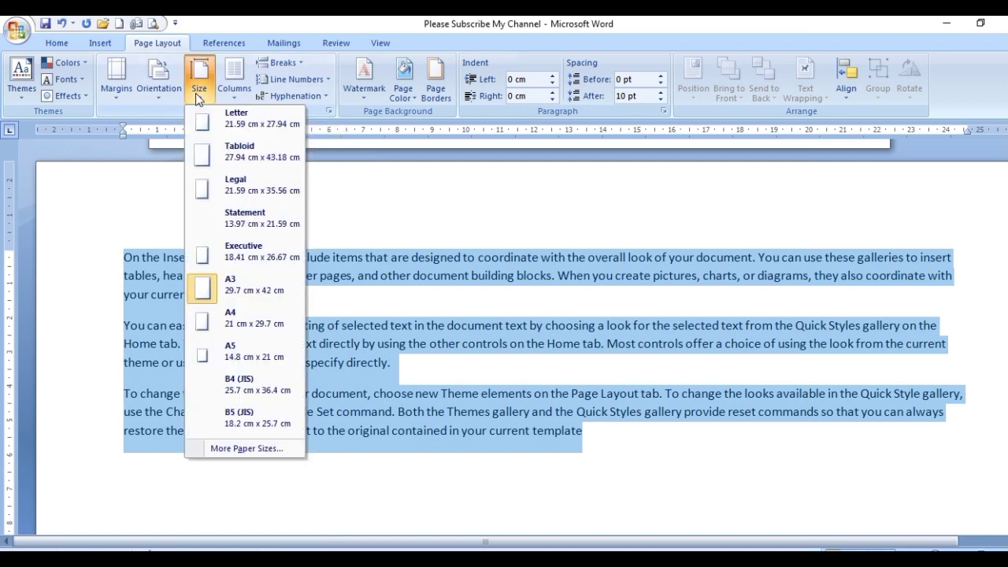
pyautogui.click(226, 311)
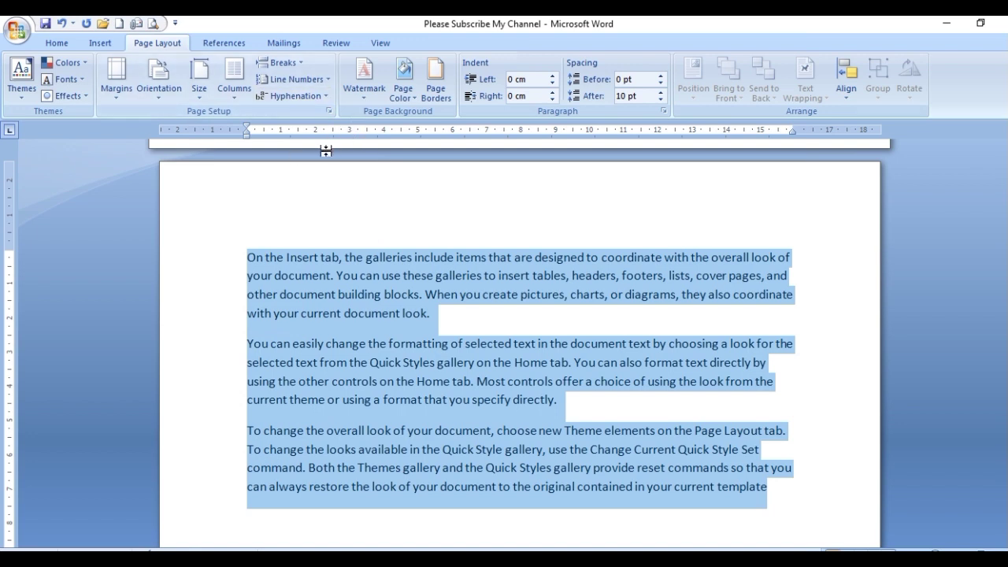
# Step: Add continuous line numbers and turn on automatic hyphenation
pyautogui.click(328, 80)
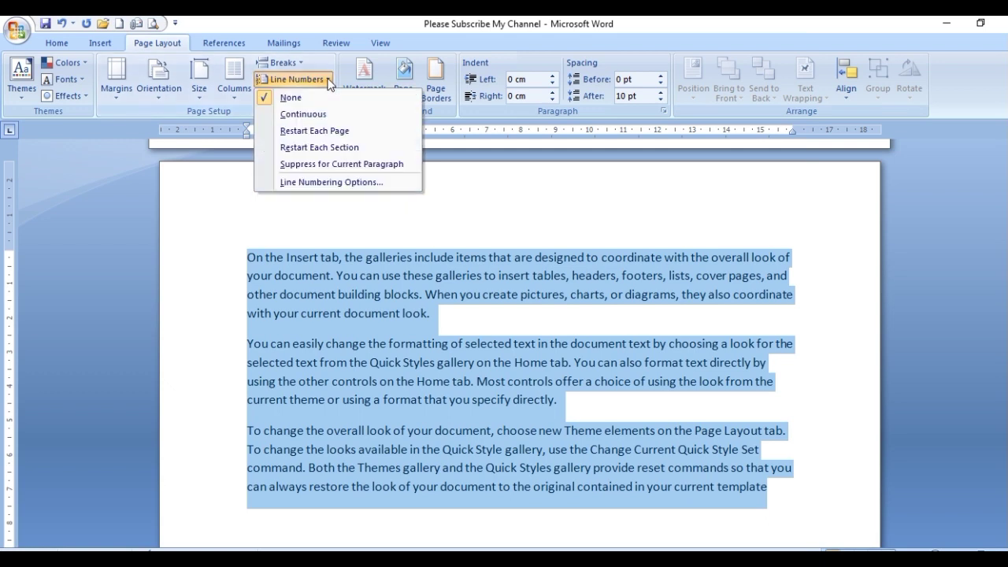
pyautogui.click(301, 113)
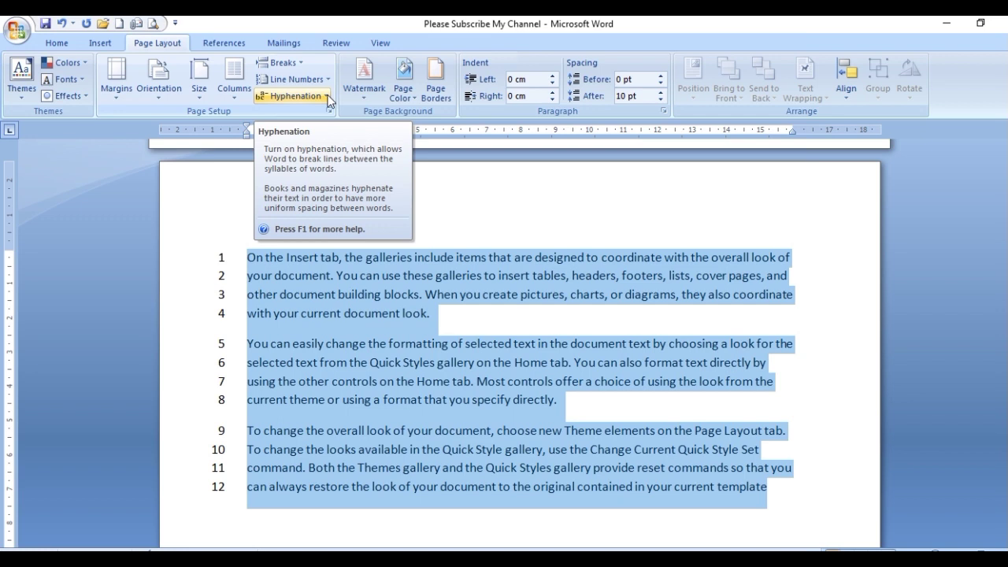
pyautogui.click(326, 96)
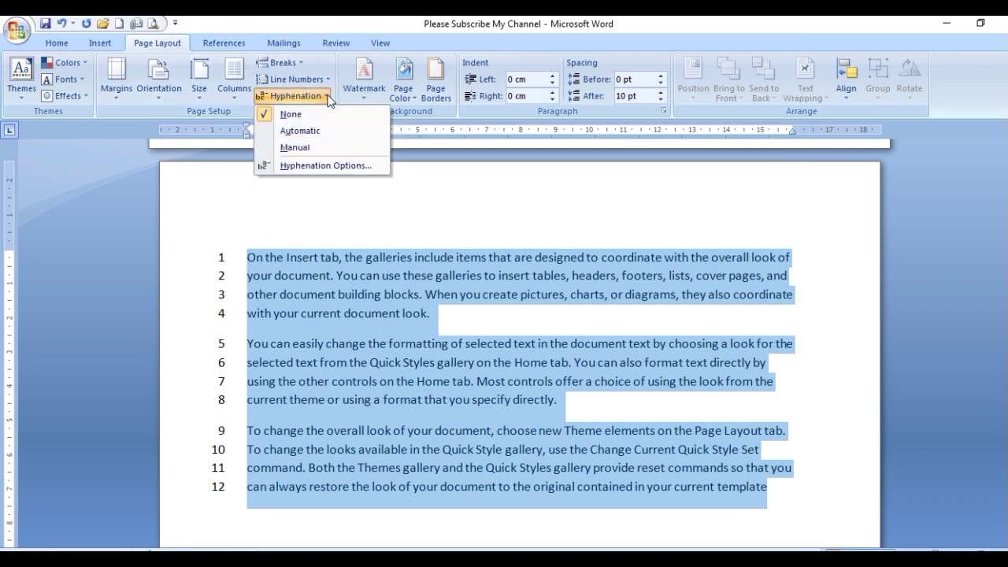
pyautogui.click(300, 132)
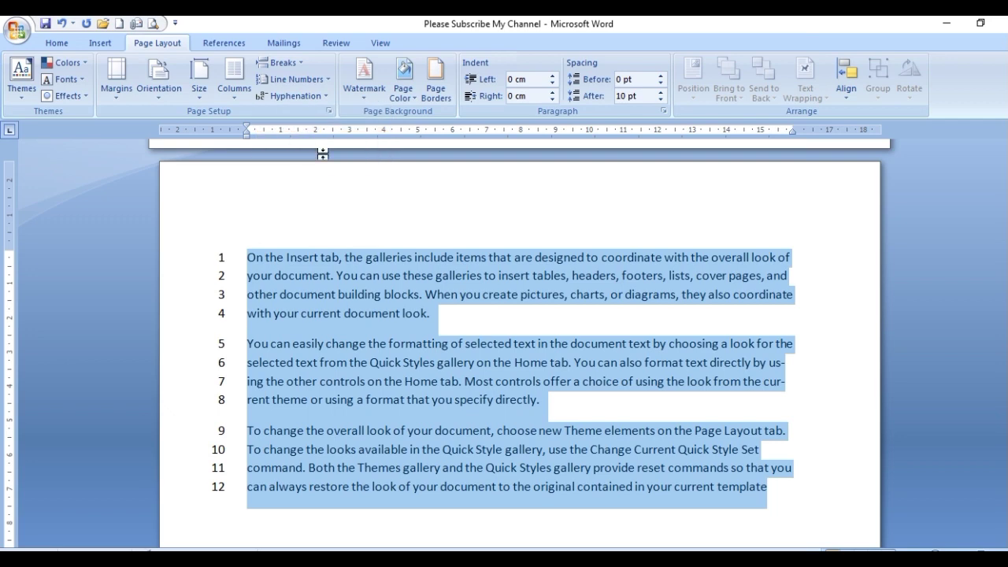
# Step: Reselect the paragraphs and set hyphenation to None
pyautogui.click(783, 370)
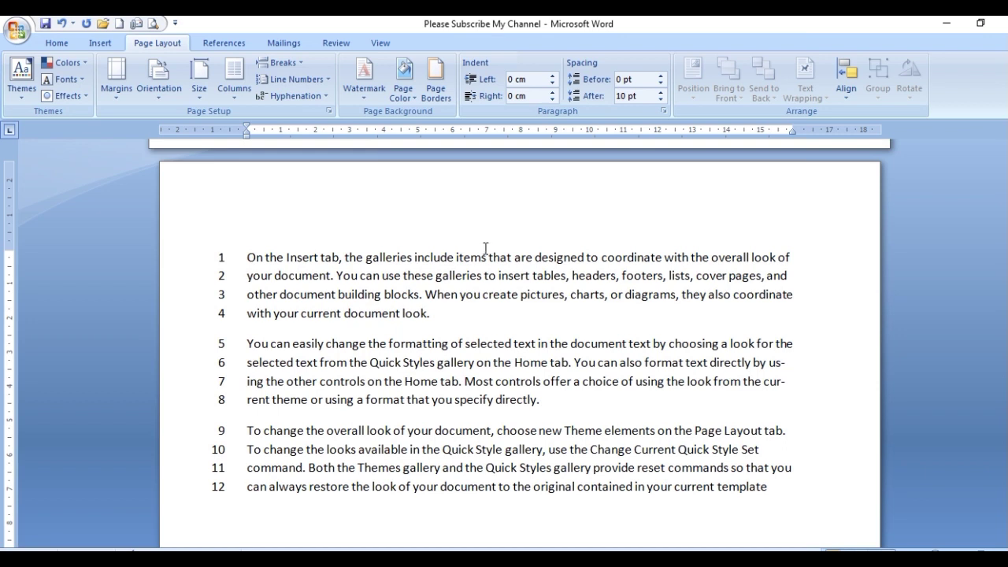
pyautogui.moveTo(246, 257)
pyautogui.mouseDown()
pyautogui.moveTo(428, 442)
pyautogui.moveTo(782, 514)
pyautogui.moveTo(760, 512)
pyautogui.mouseUp()
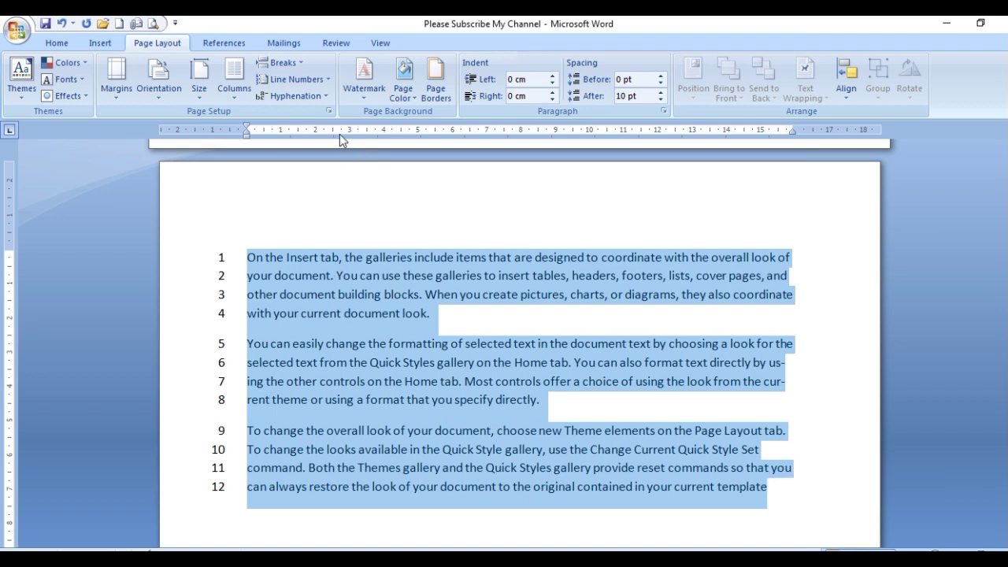
pyautogui.click(322, 96)
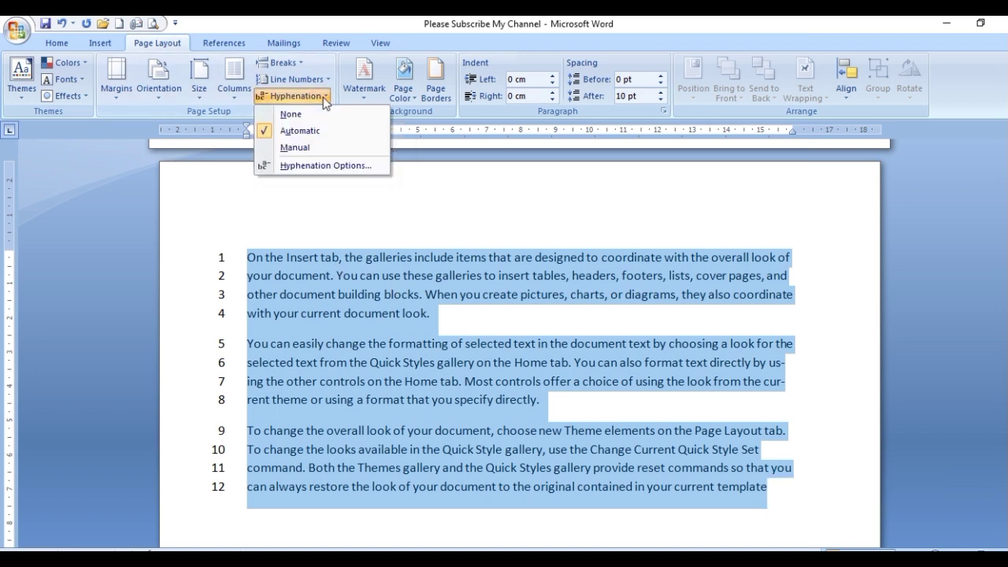
pyautogui.click(291, 115)
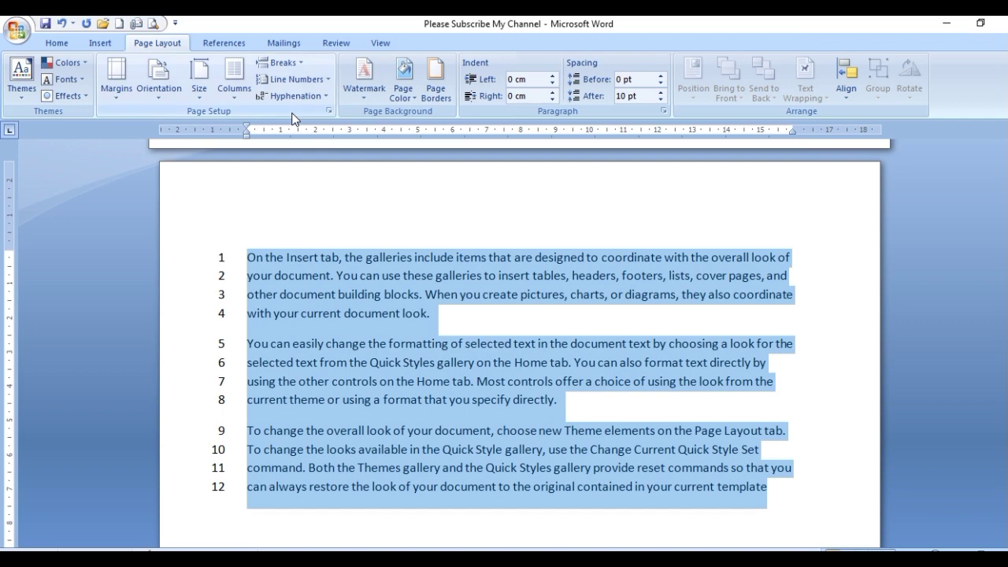
# Step: Insert a Next Page section break and scroll back up to the blank page
pyautogui.click(301, 64)
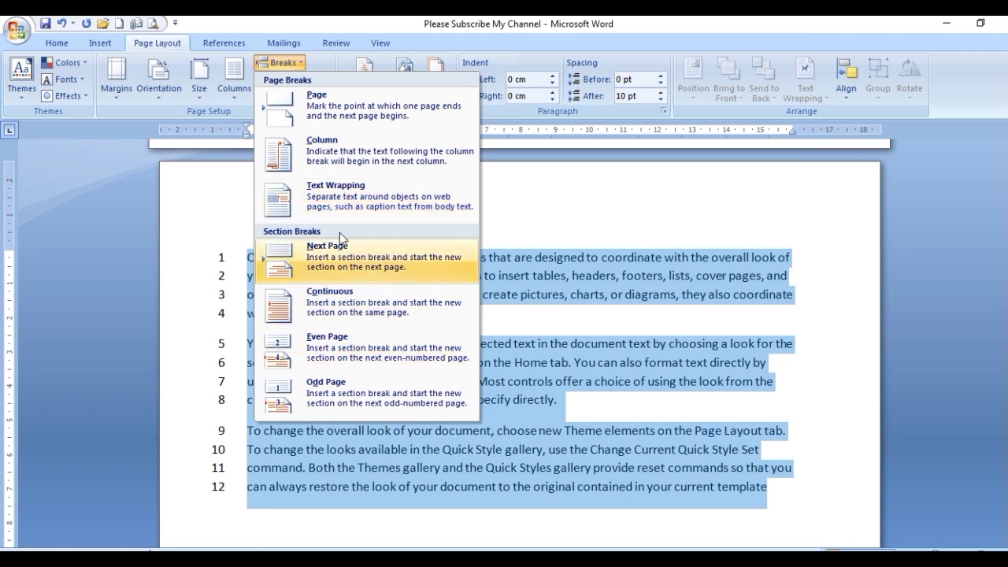
pyautogui.click(334, 108)
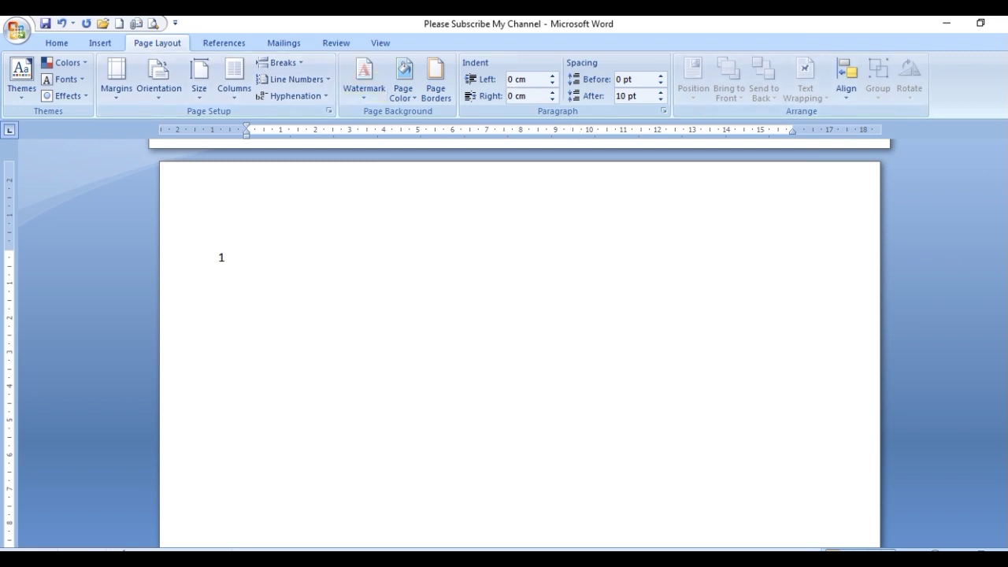
pyautogui.scroll(1, 519, 343)
pyautogui.scroll(2, 520, 342)
pyautogui.scroll(2, 520, 342)
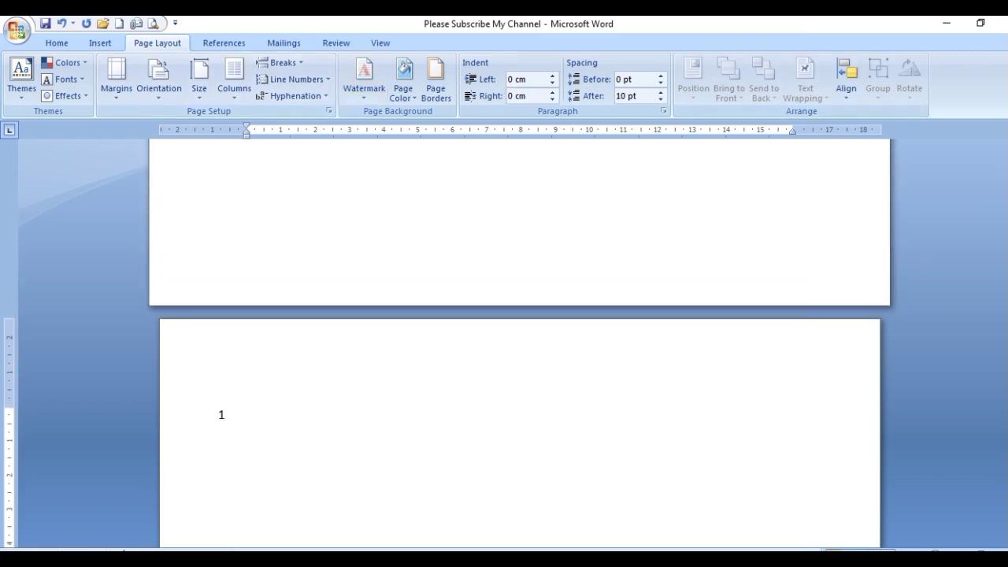
pyautogui.scroll(2, 520, 343)
pyautogui.scroll(2, 520, 343)
pyautogui.scroll(1, 520, 342)
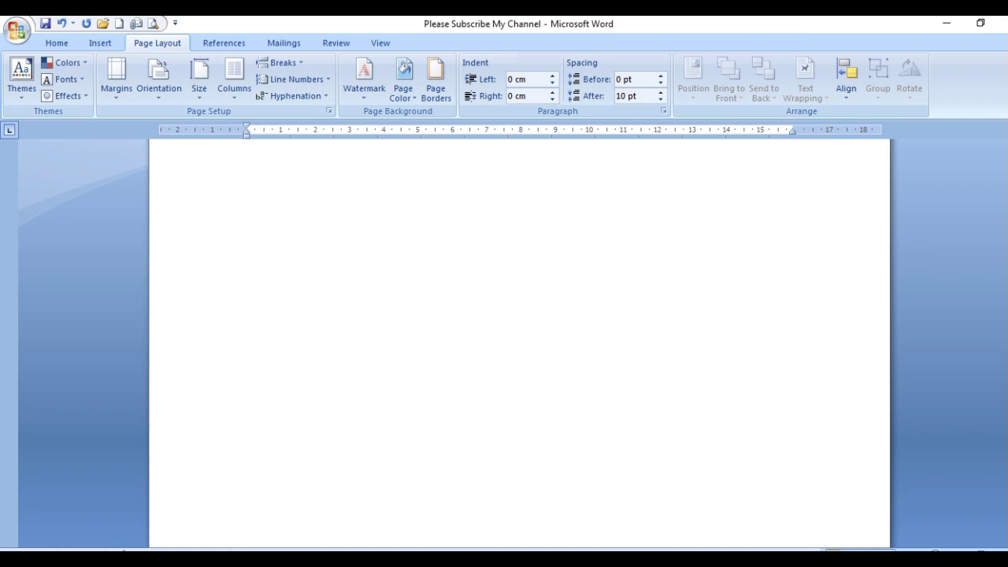
# Step: Start a custom text watermark, replacing ASAP with 'cbnxbvfbgnhgmnvbnbfbd'
pyautogui.click(361, 97)
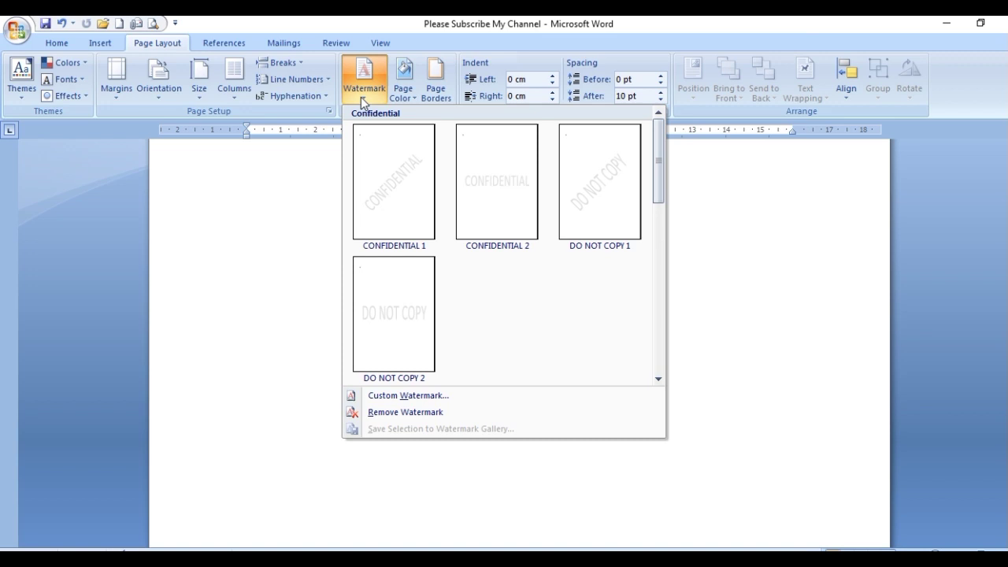
pyautogui.click(392, 395)
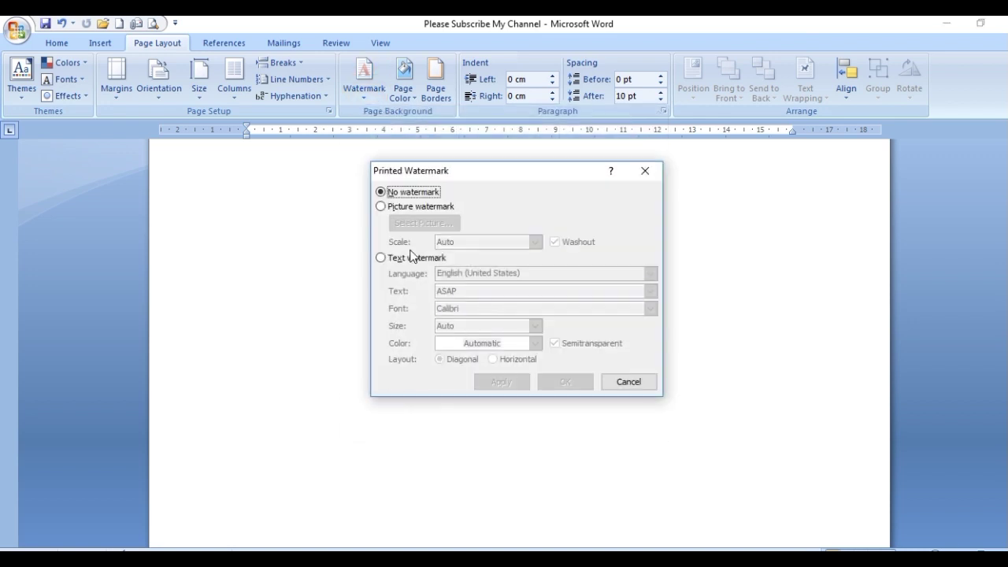
pyautogui.click(381, 206)
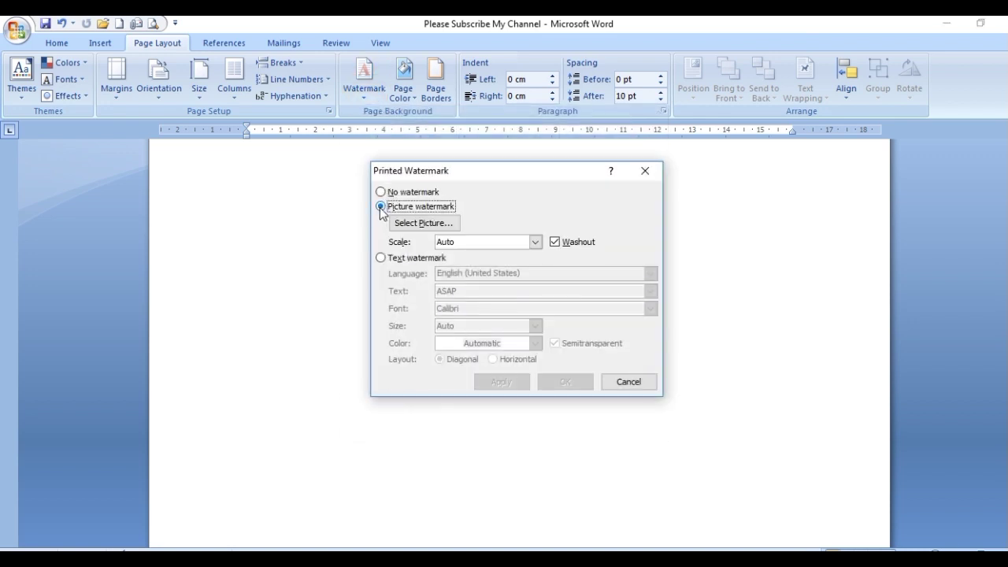
pyautogui.click(381, 259)
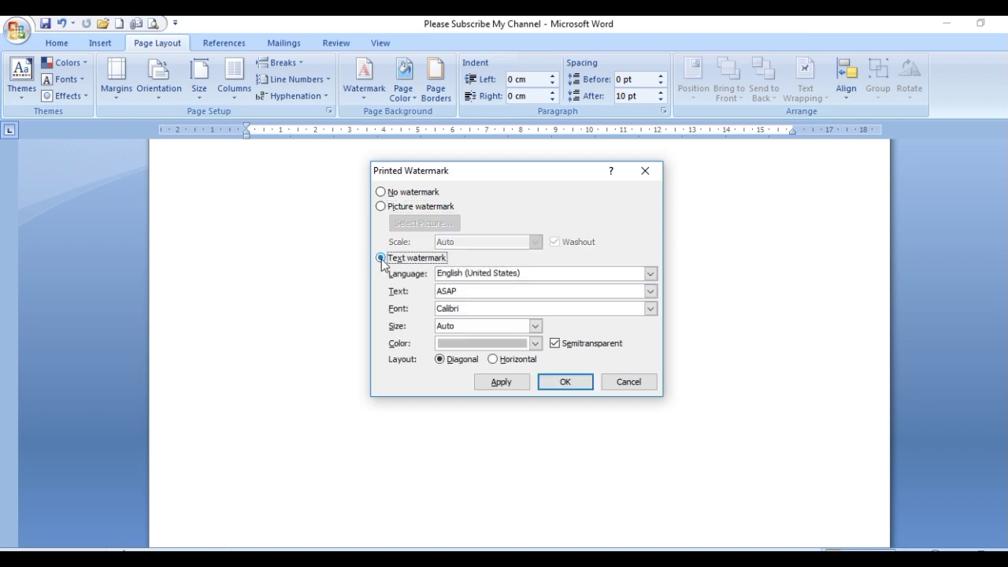
pyautogui.doubleClick(460, 291)
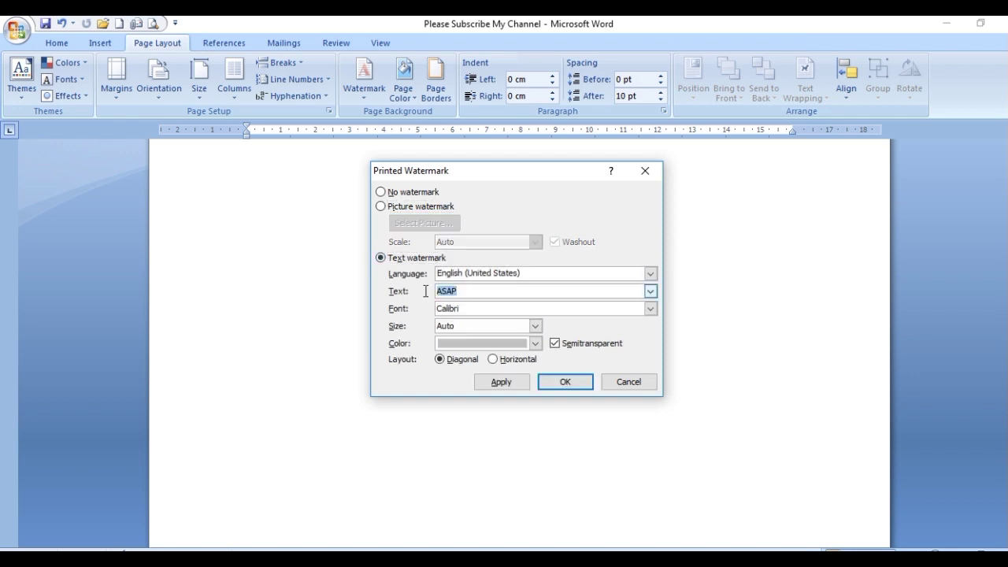
pyautogui.write('cbnxbvfbgnhgmnvbnbfbd')
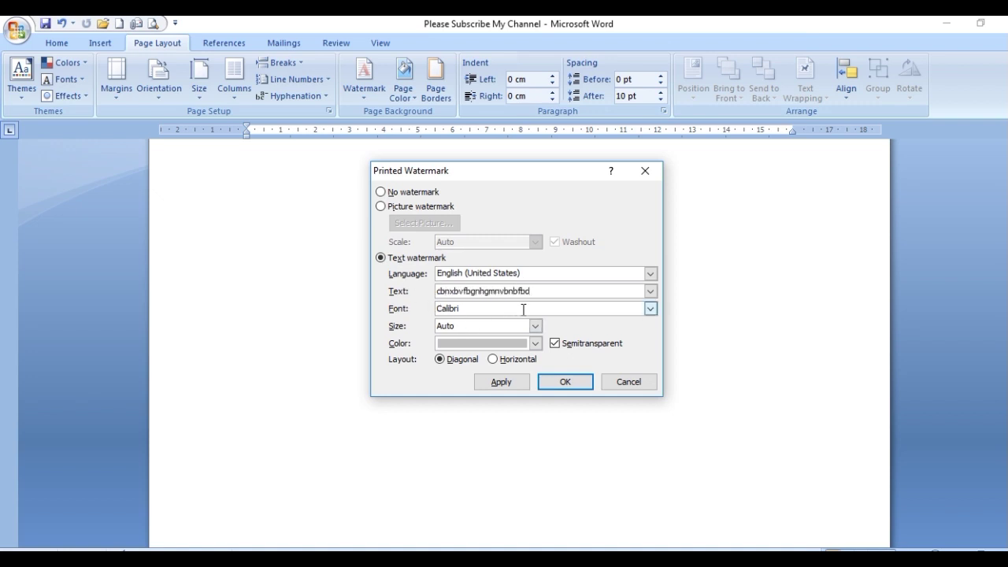
# Step: Give the diagonal watermark Californian FB font, size 80 and red colour, and apply it
pyautogui.click(652, 310)
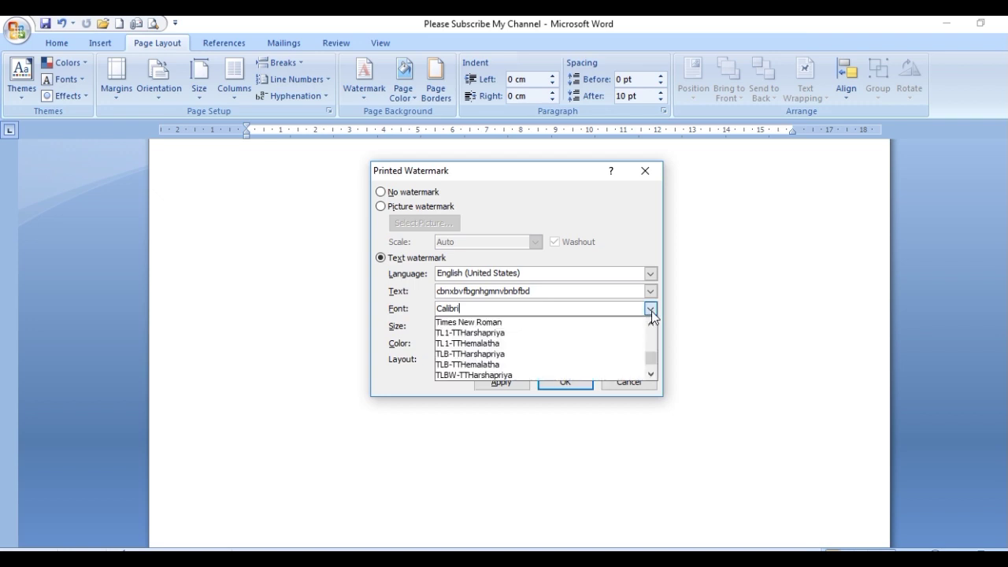
pyautogui.click(538, 351)
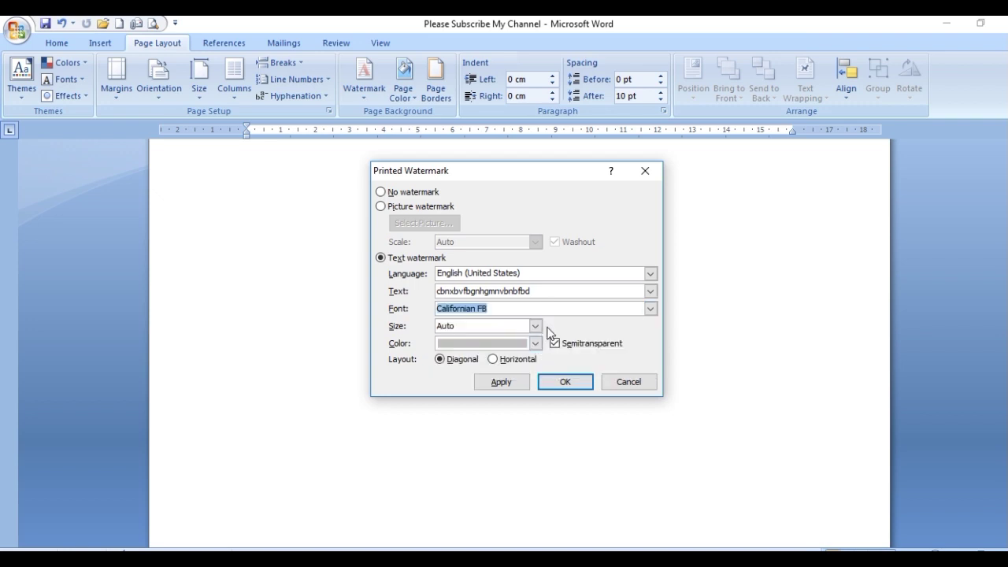
pyautogui.click(536, 326)
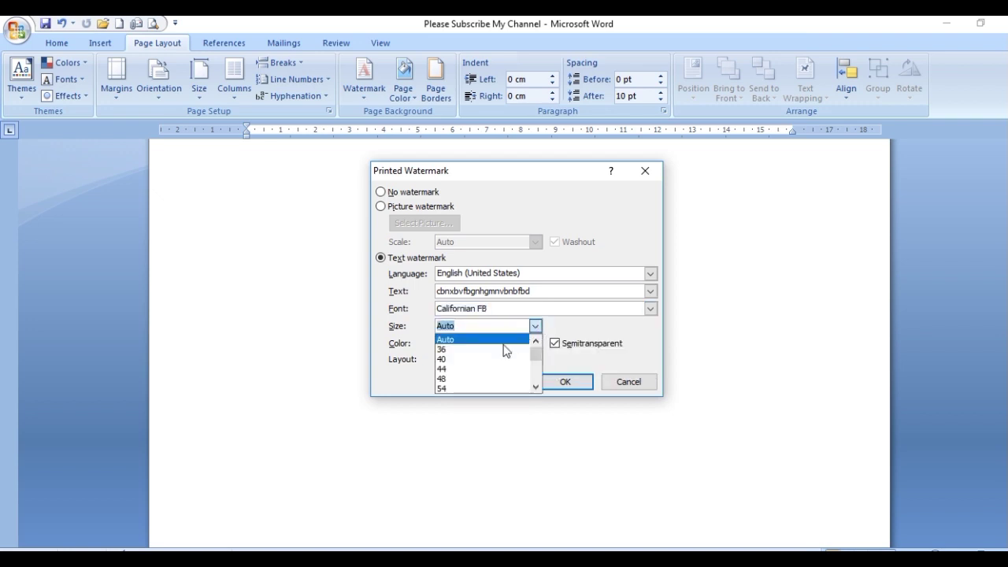
pyautogui.click(536, 386)
pyautogui.click(536, 385)
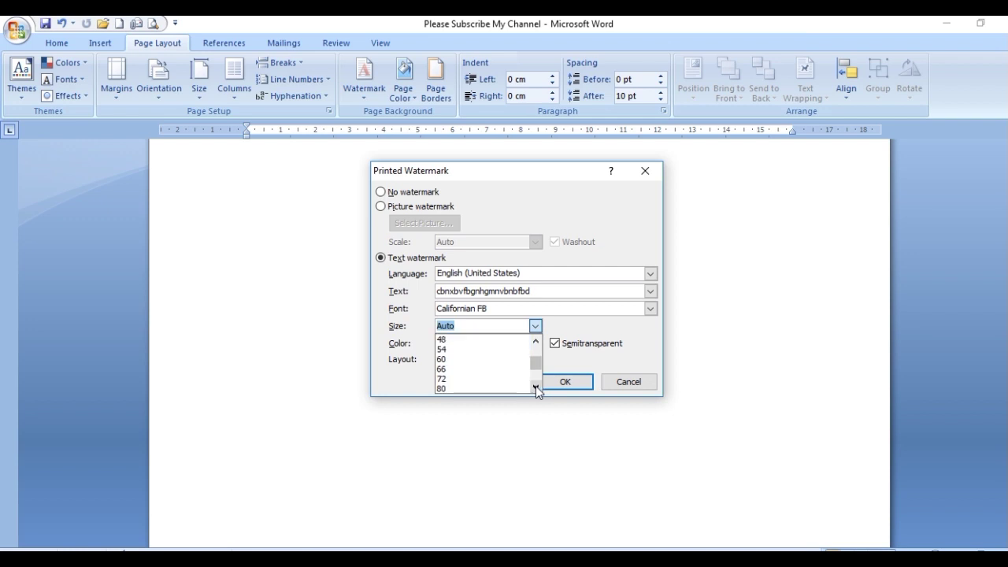
pyautogui.click(453, 387)
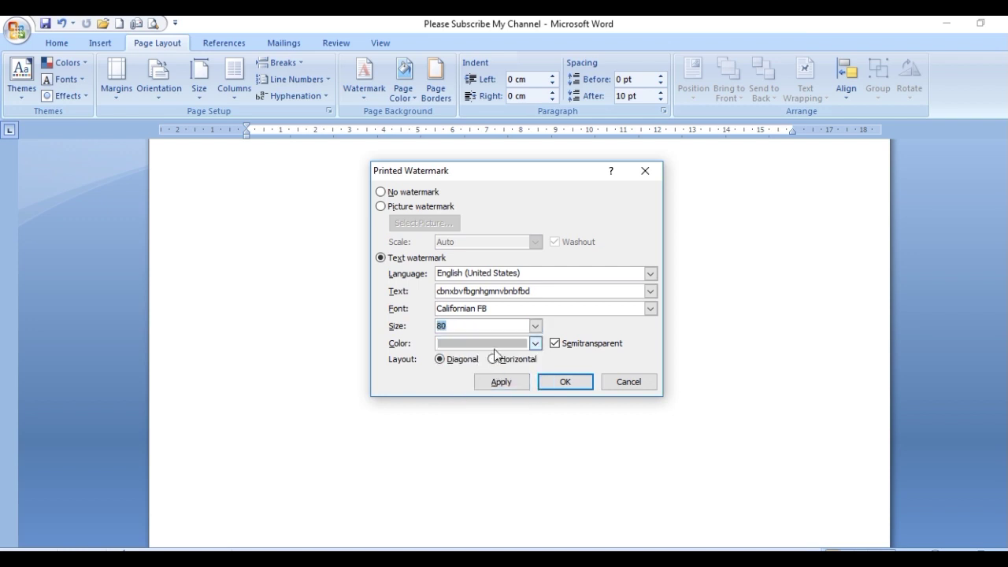
pyautogui.click(535, 343)
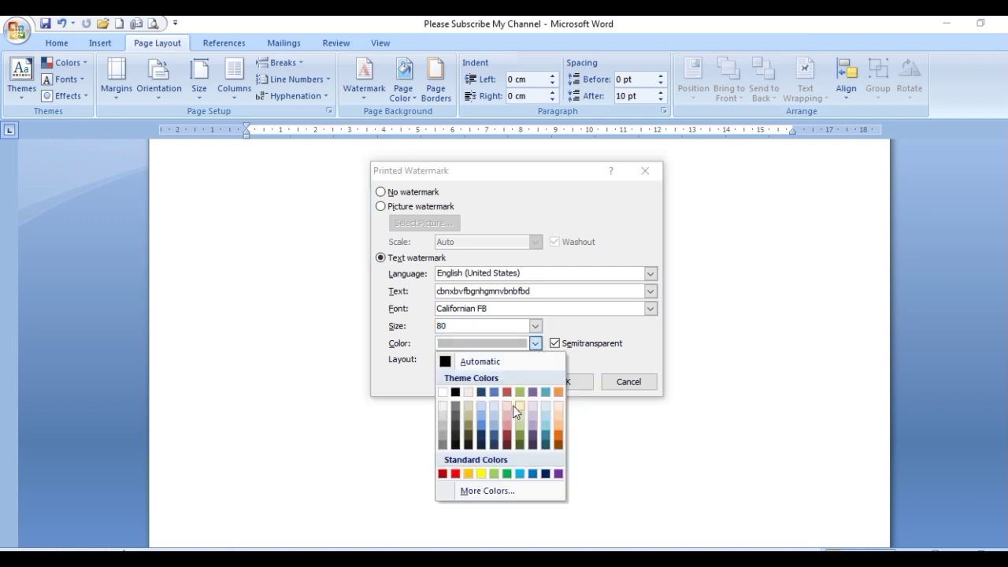
pyautogui.click(457, 474)
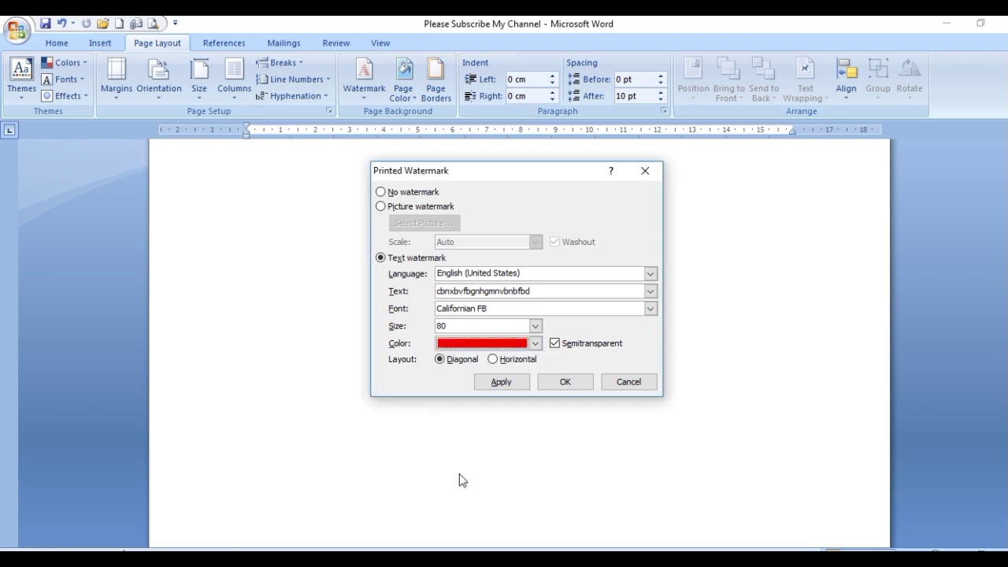
pyautogui.click(564, 383)
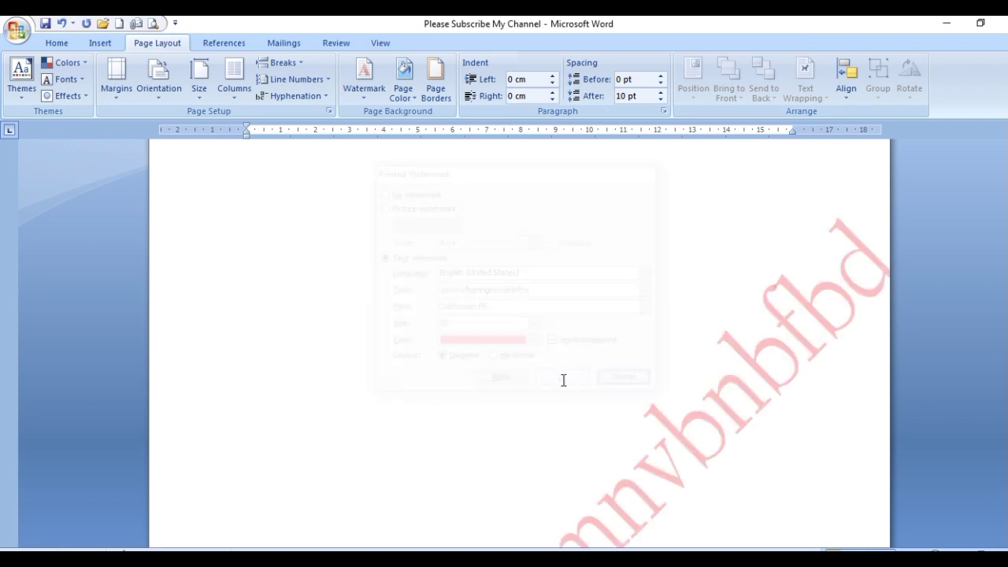
pyautogui.scroll(-1, 1000, 500)
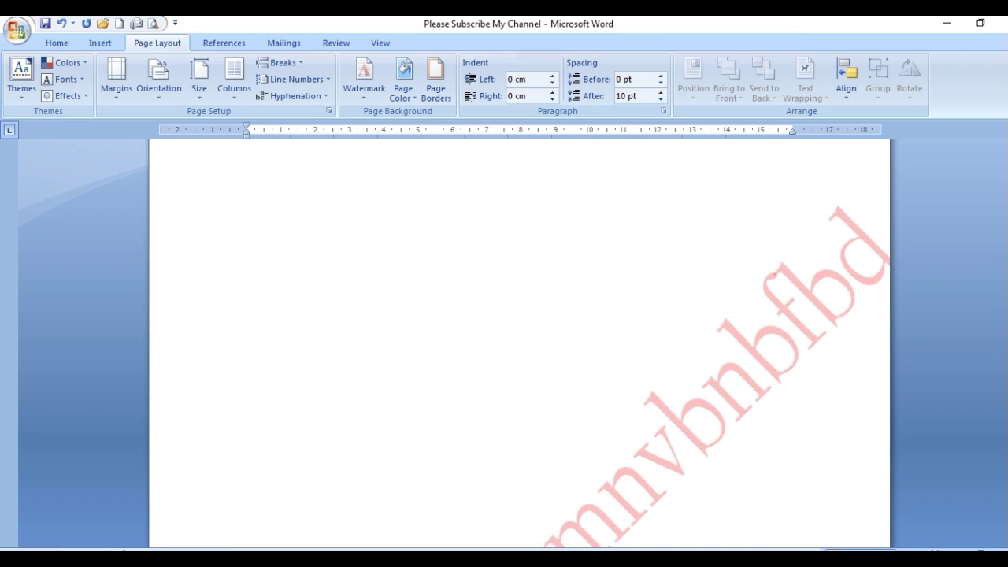
pyautogui.scroll(-1, 1000, 500)
pyautogui.scroll(-1, 1000, 500)
pyautogui.scroll(-2, 520, 343)
pyautogui.scroll(-2, 519, 343)
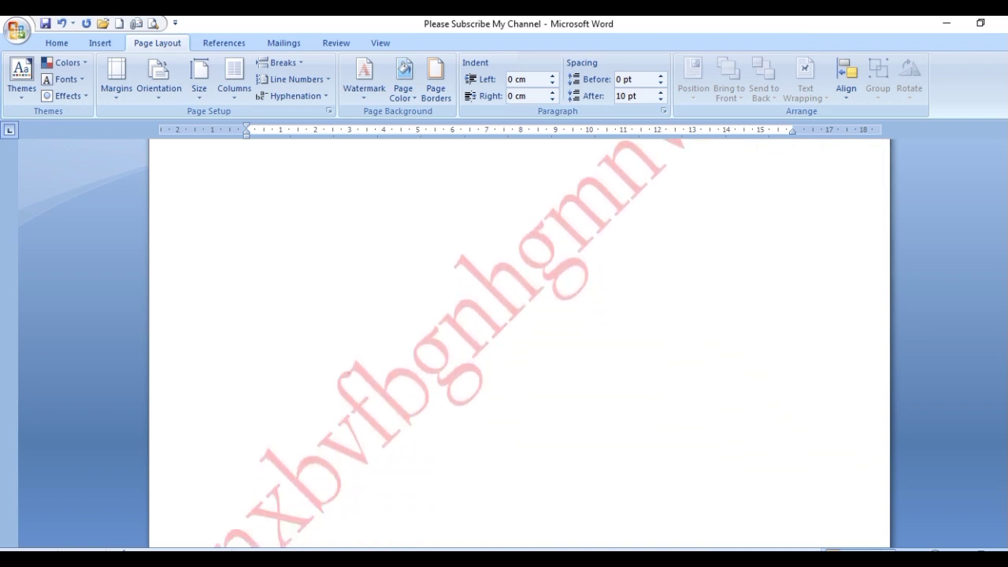
pyautogui.scroll(-2, 520, 344)
pyautogui.scroll(-2, 520, 344)
pyautogui.scroll(-1, 520, 343)
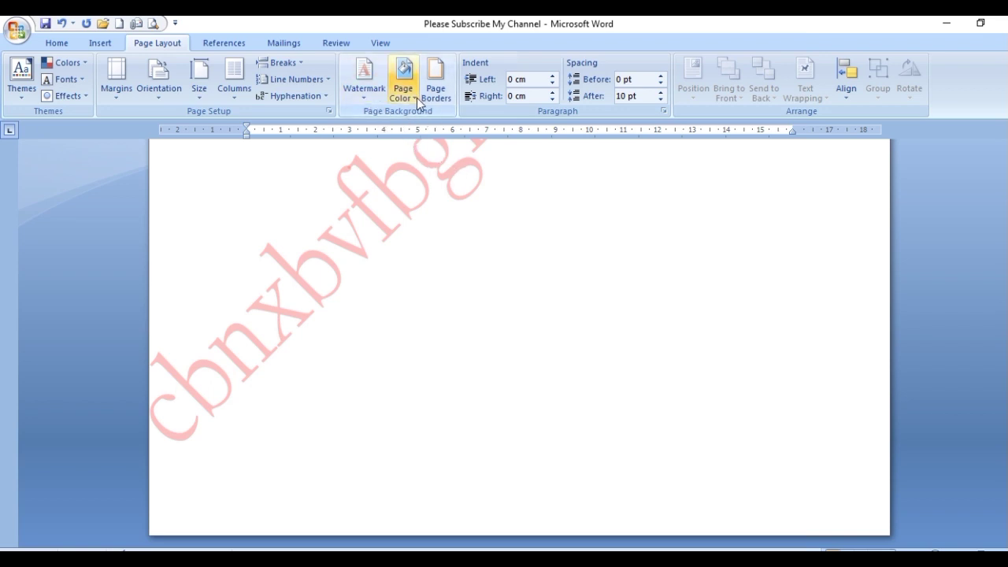
# Step: Set the page colour to the red accent Theme Colors swatch behind the watermark
pyautogui.click(416, 98)
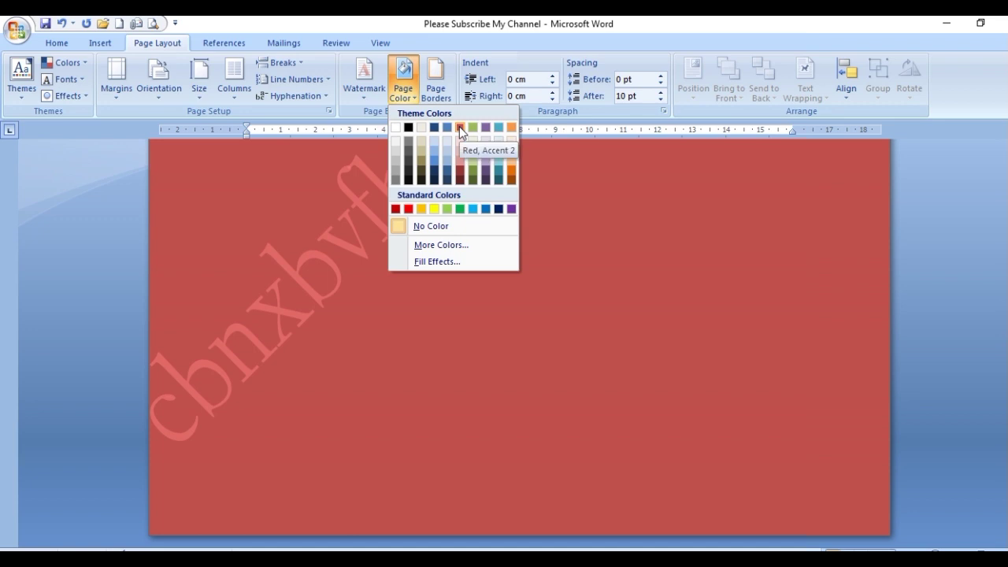
pyautogui.click(461, 126)
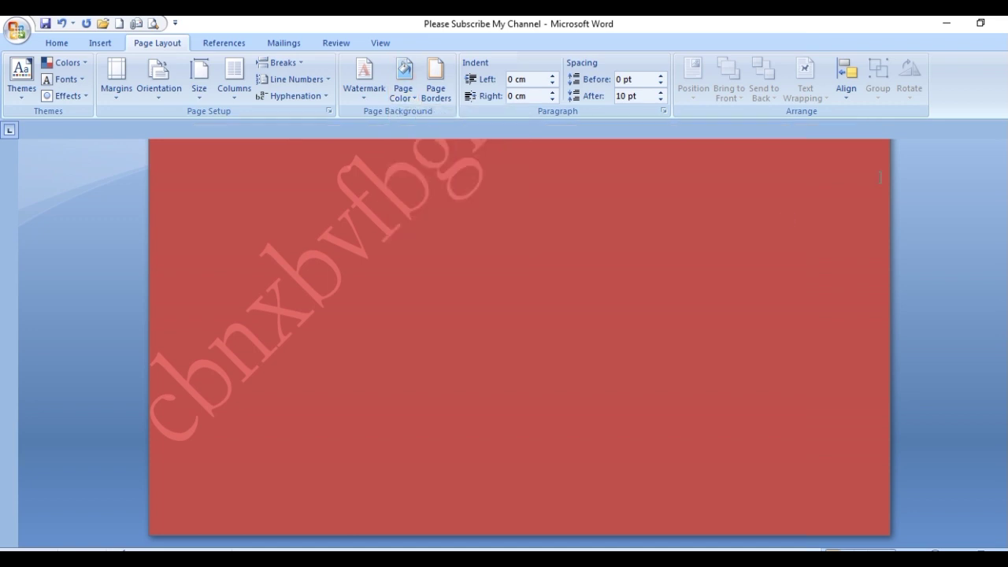
pyautogui.scroll(1, 520, 339)
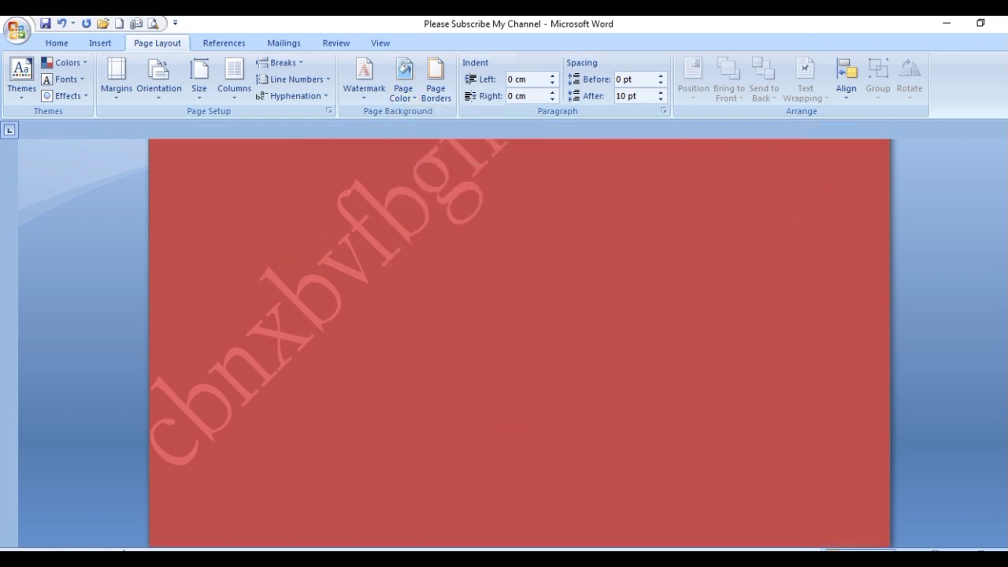
pyautogui.scroll(1, 520, 338)
pyautogui.scroll(1, 520, 338)
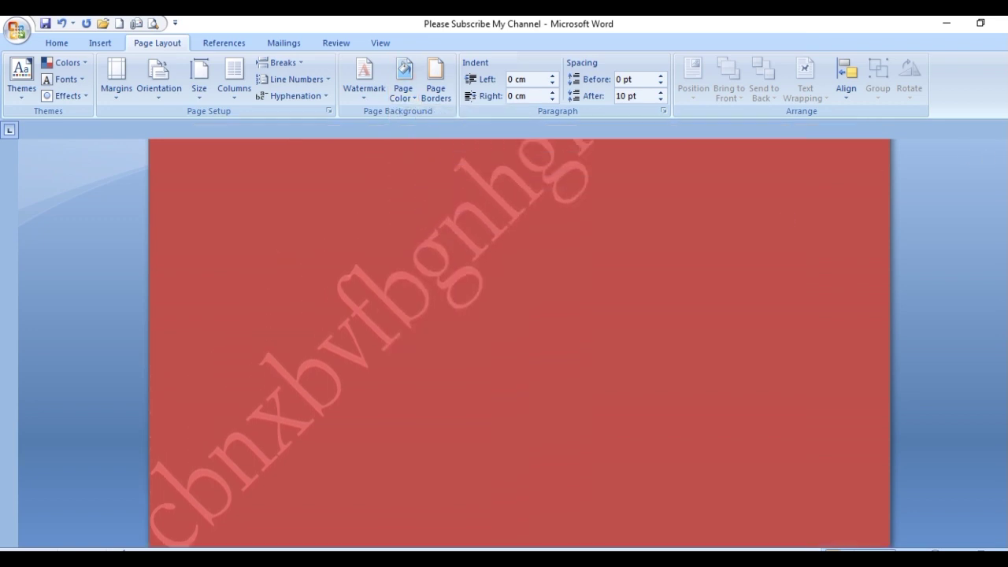